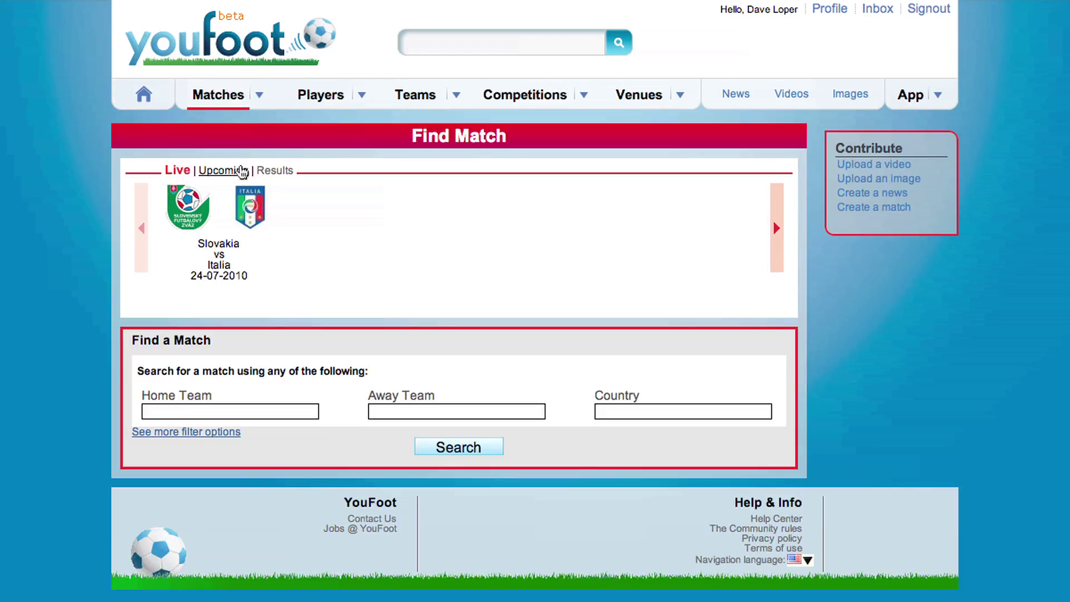
Browse upcoming matches and past results, then pick Cameroun as the home team.
left_click(242, 171)
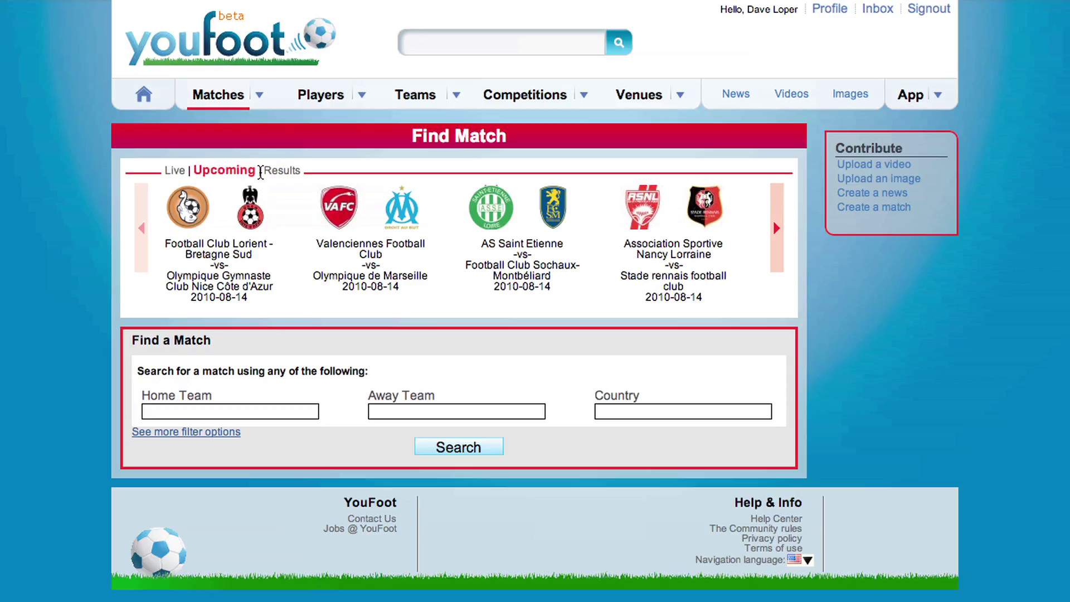
left_click(285, 171)
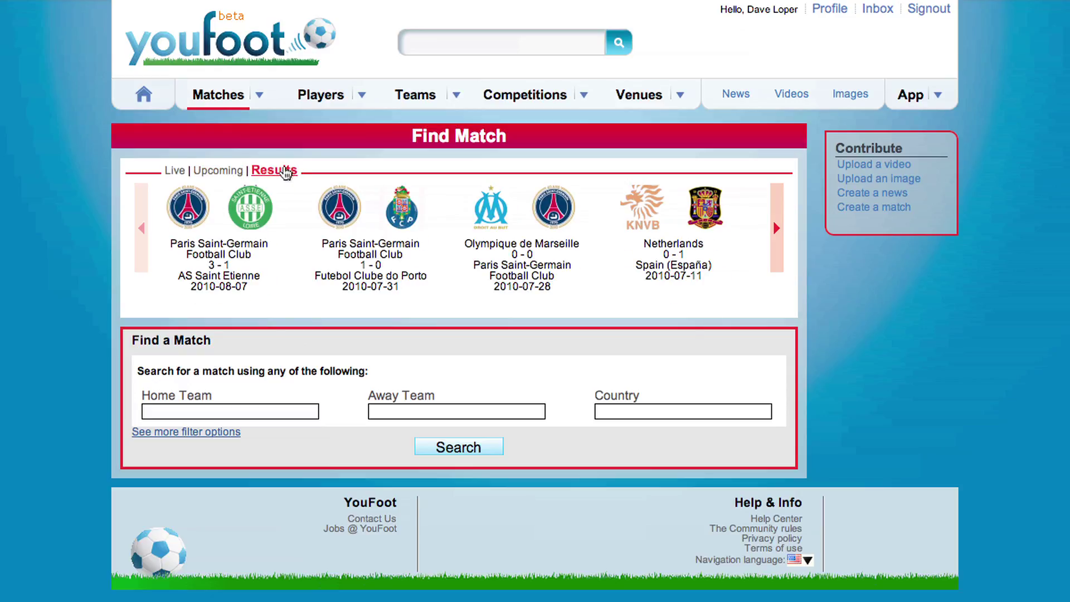
left_click(243, 412)
type("Camer")
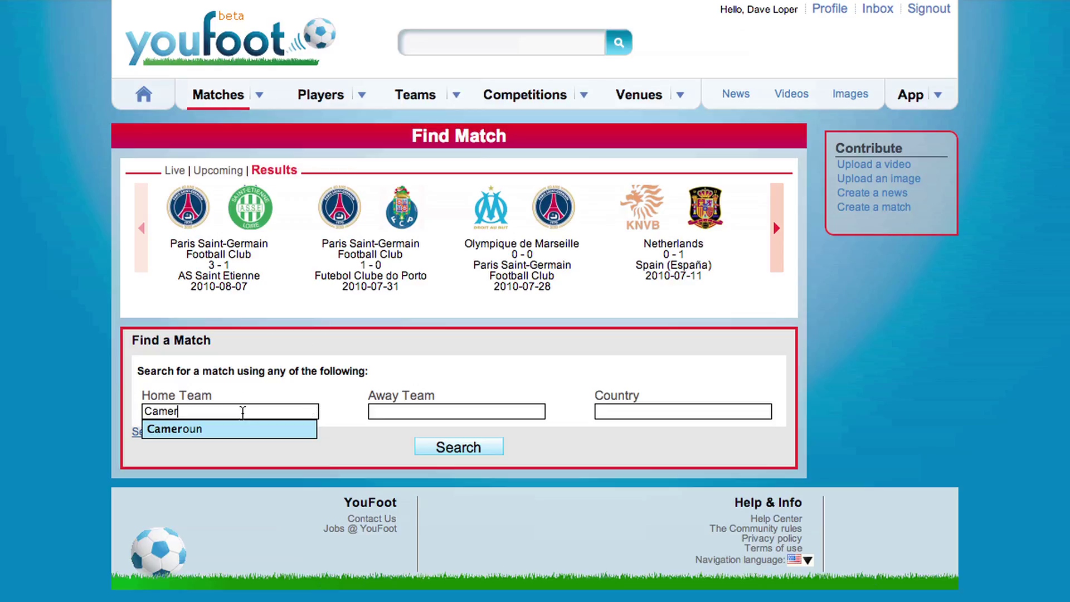
left_click(245, 435)
Pick Denmark as the away team, search, and open the Cameroun vs Denmark match page.
left_click(411, 415)
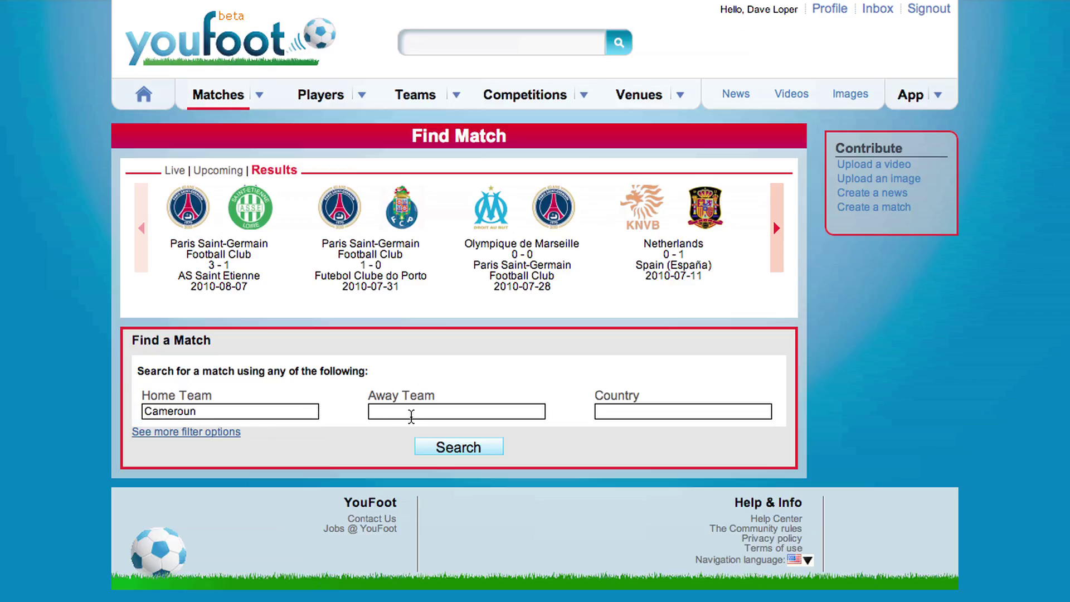
type("Denm")
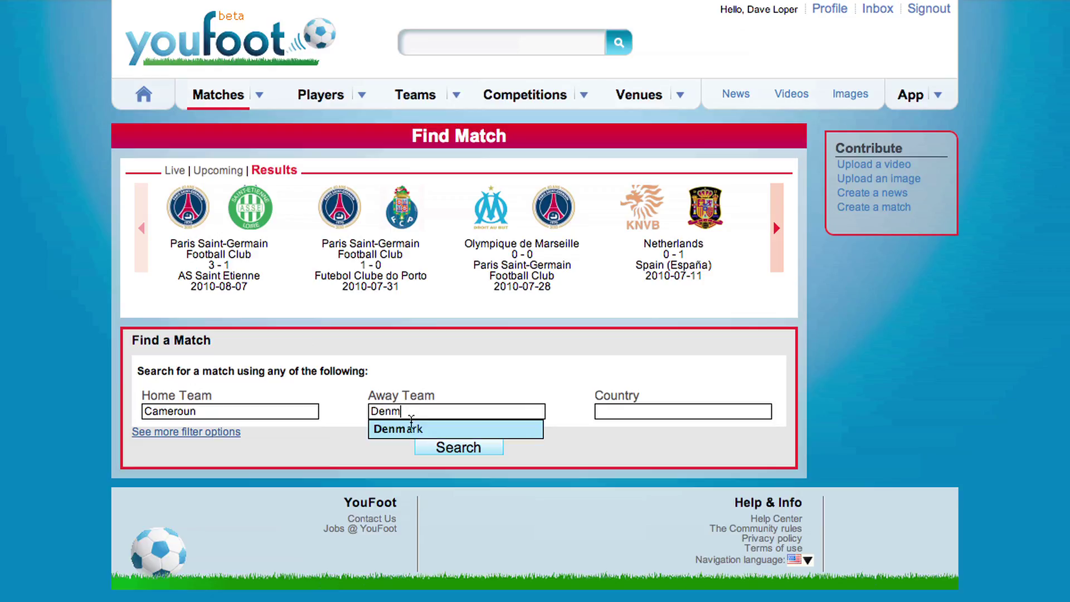
left_click(411, 428)
left_click(453, 447)
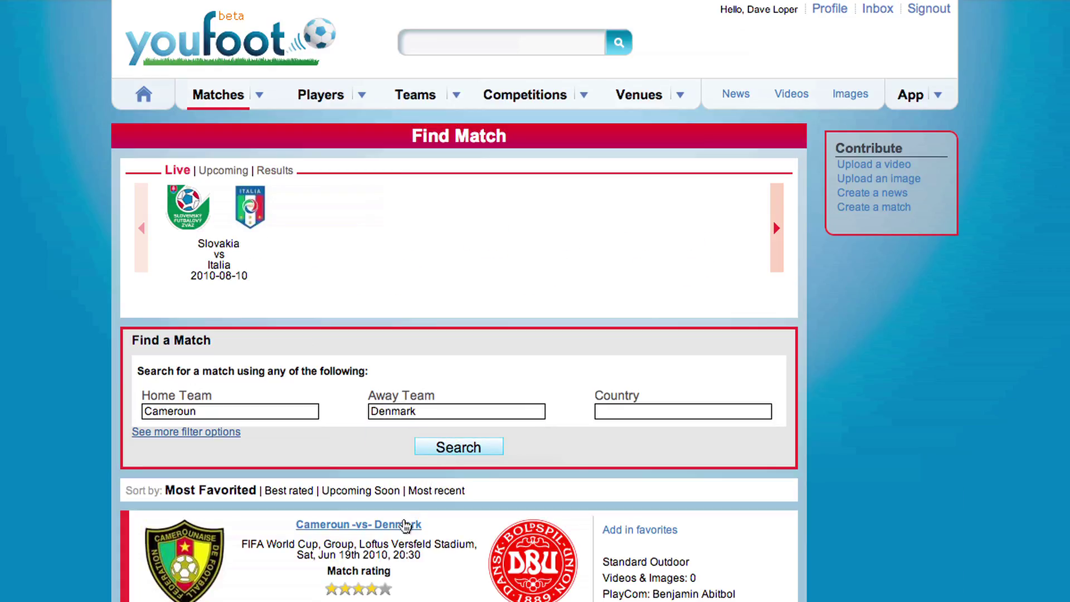
left_click(403, 525)
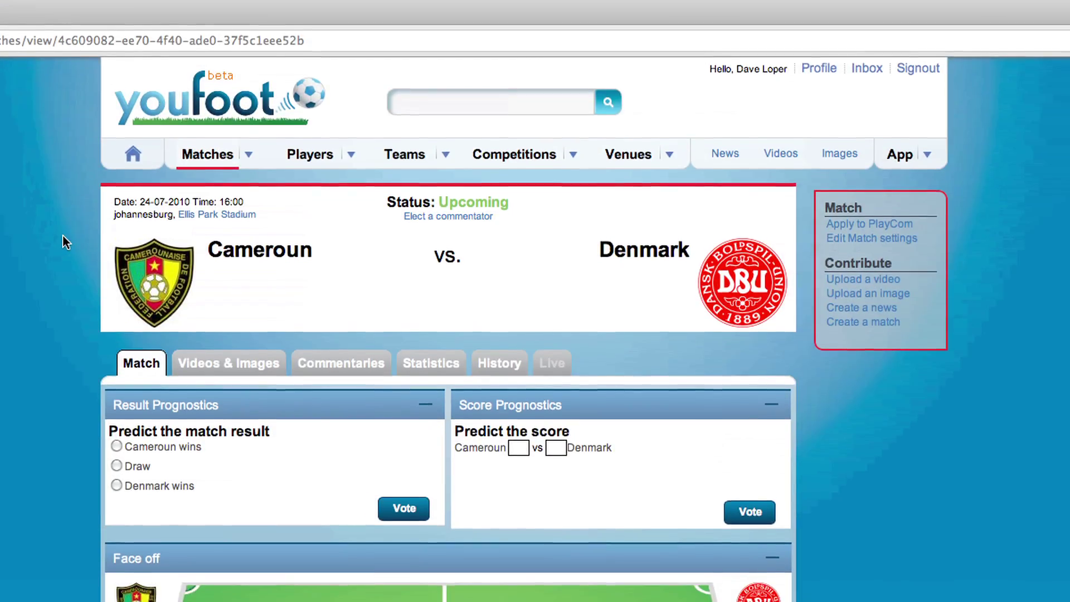
scroll(63, 261, "down", 7)
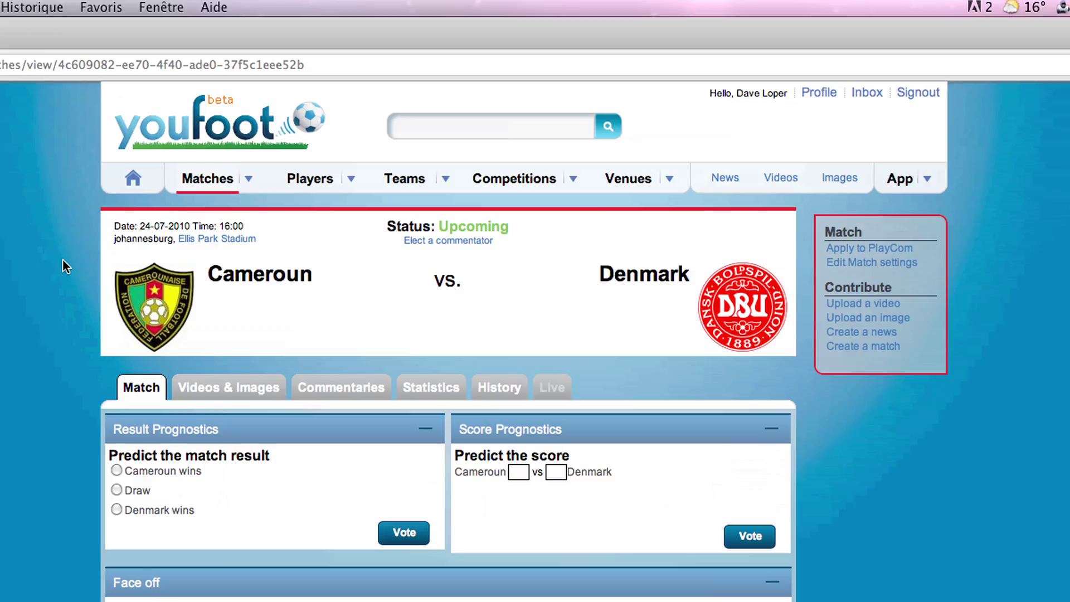
In Commentaries, apply to commentate the Cameroon–Denmark match and vote for your own candidacy.
left_click(342, 384)
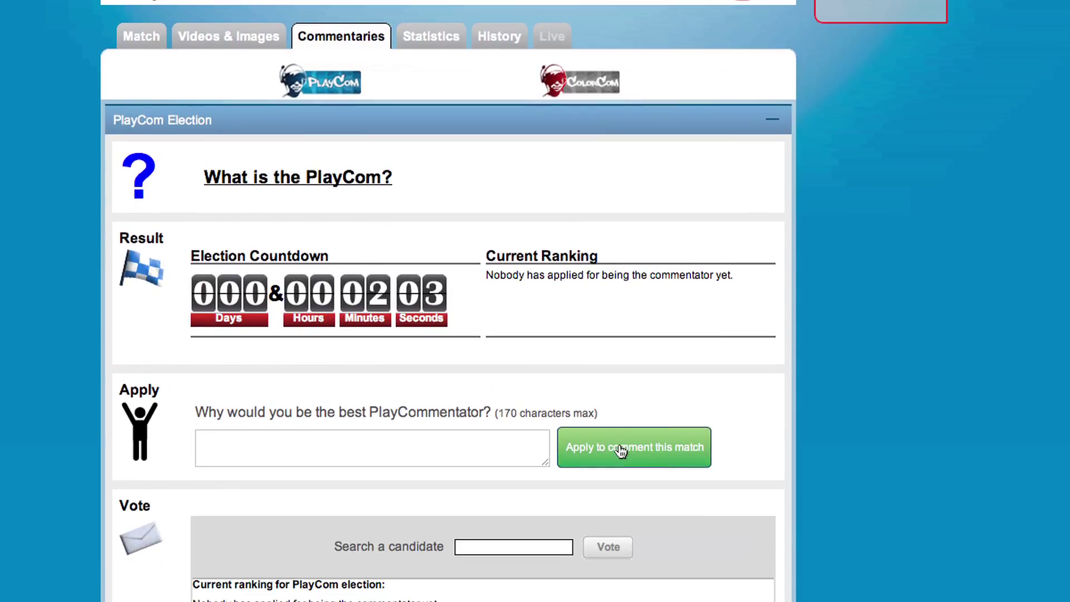
left_click(620, 450)
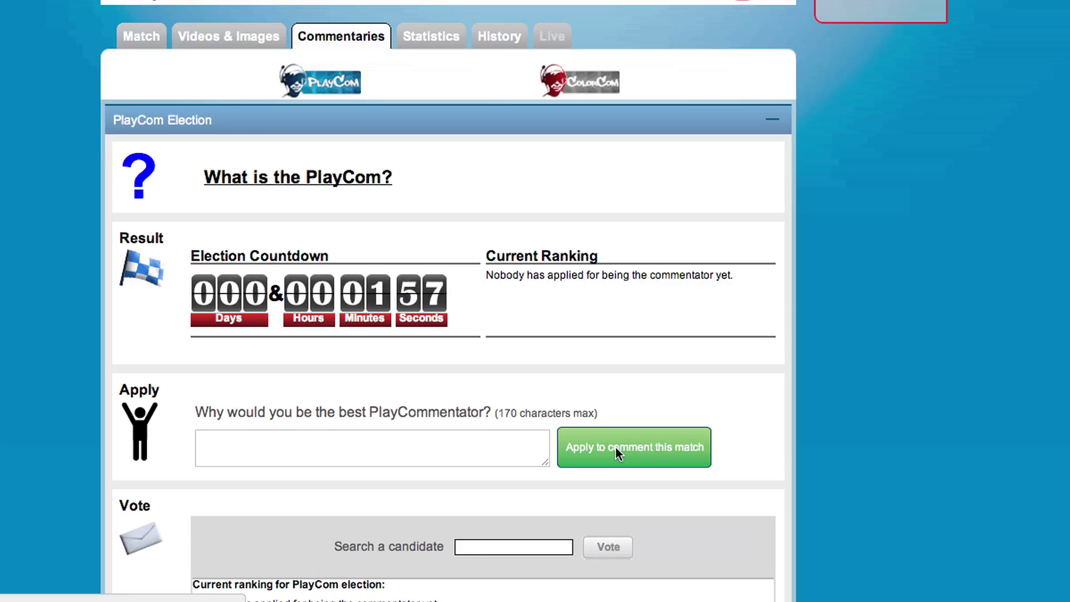
left_click(614, 442)
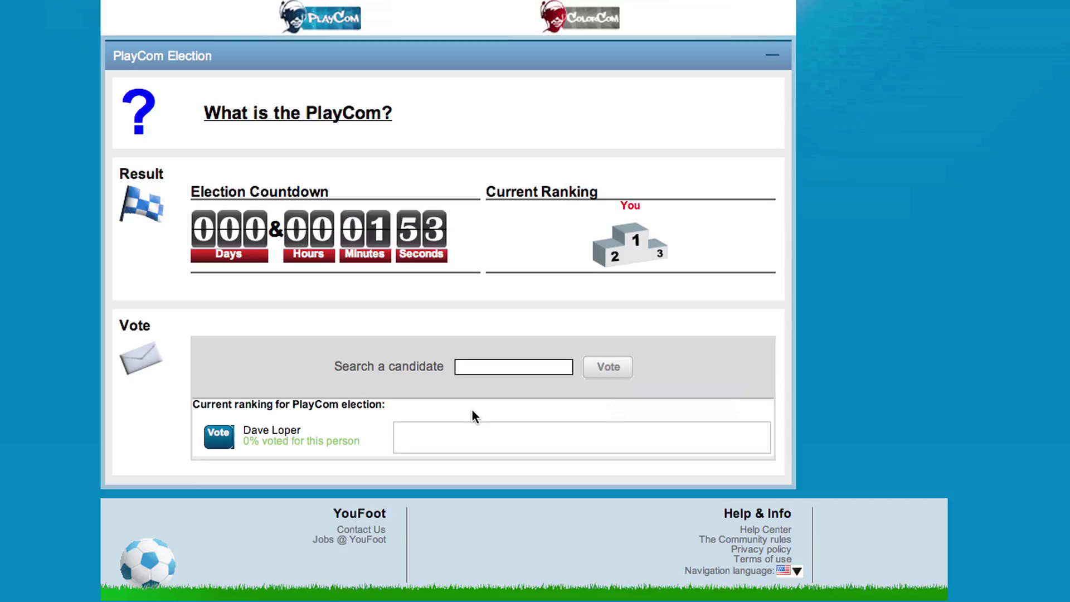
left_click(233, 436)
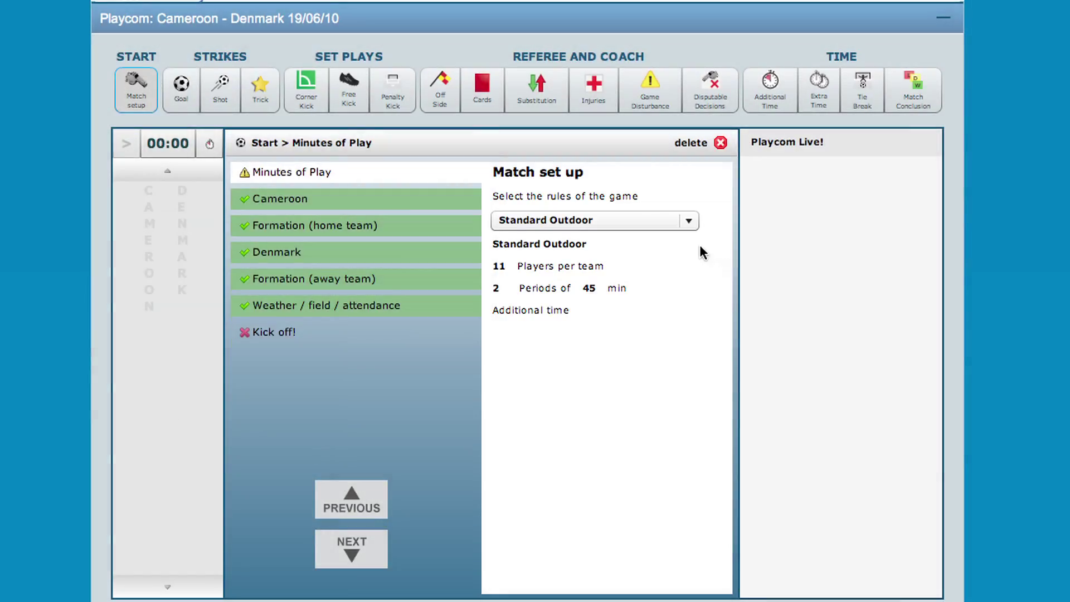
left_click(693, 227)
scroll(693, 282, "down", 1)
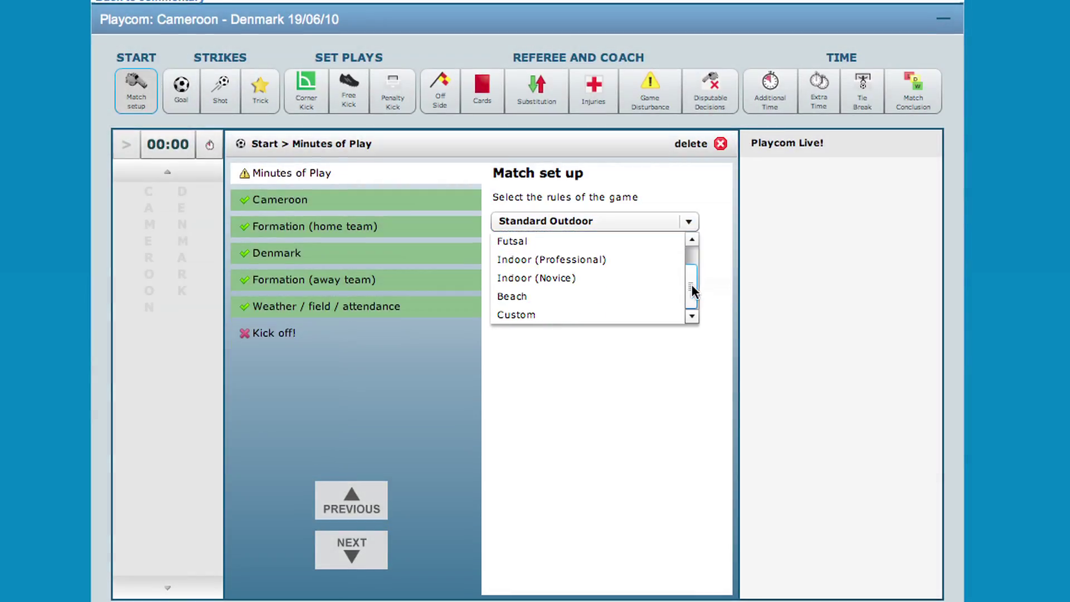
left_click(566, 316)
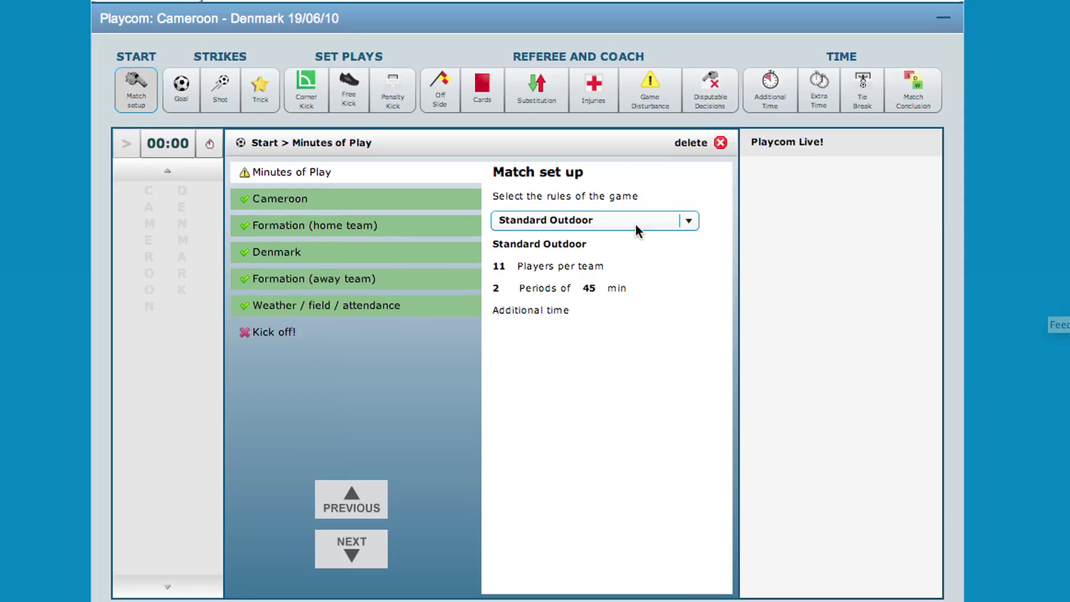
In Cameroon's squad, mark Mbia, Sorele Fotso Njitap, Emana and Enoh as starters.
left_click(445, 208)
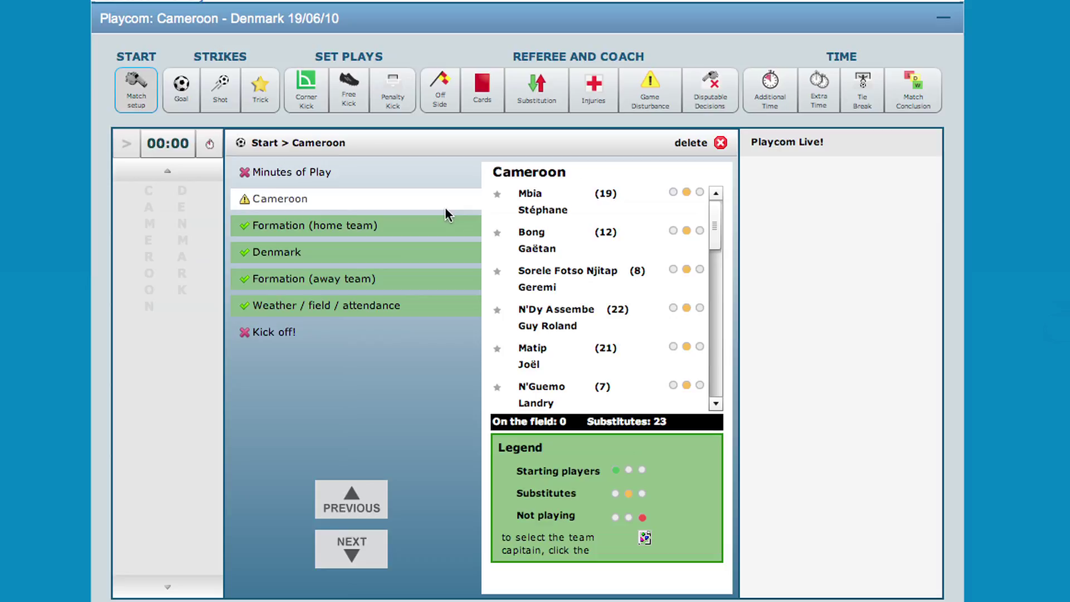
left_click(674, 195)
left_click(688, 195)
left_click(700, 193)
left_click(674, 193)
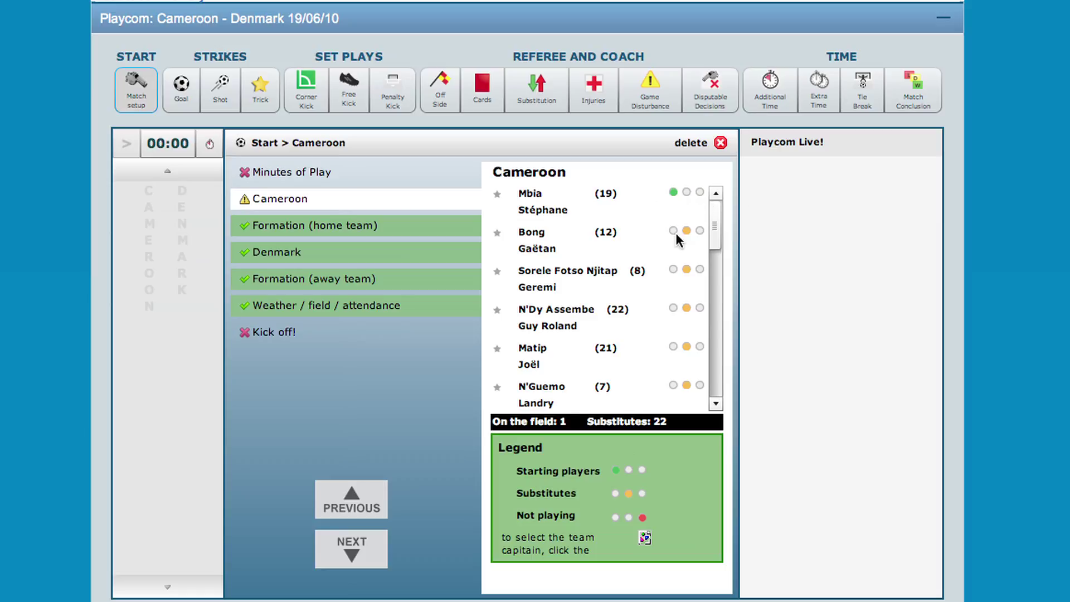
left_click(674, 270)
left_click_drag(718, 239, 717, 289)
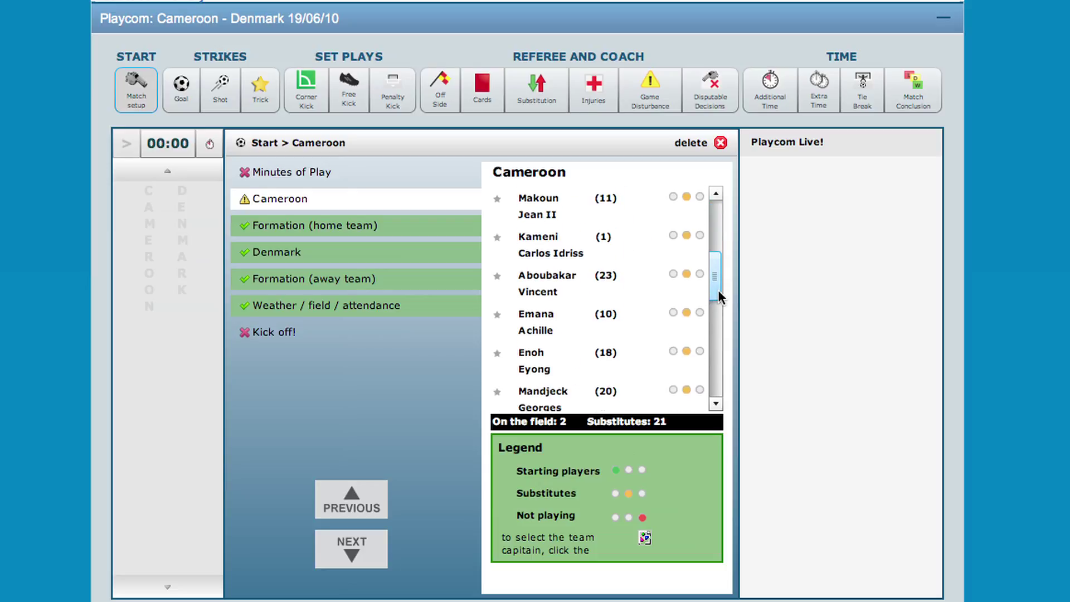
left_click(675, 314)
left_click(675, 353)
Mark Bassong, Alexandre Song, Hamidou, Assou-Ekotto, Webo, Eto'o and Nkoulou as starters.
left_click_drag(719, 291, 720, 342)
left_click(674, 193)
left_click(675, 233)
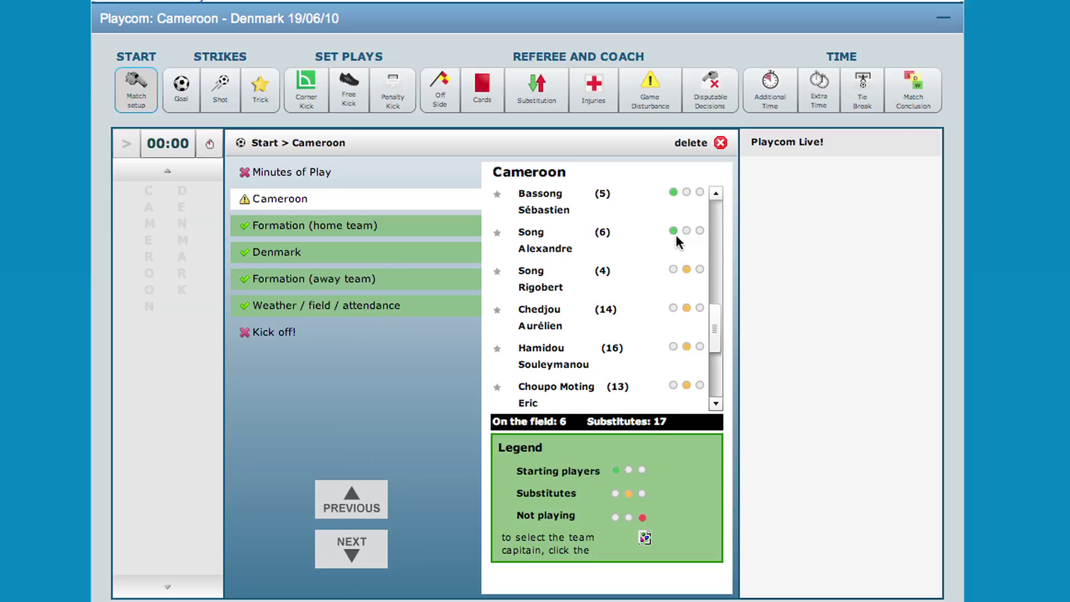
left_click(674, 347)
left_click_drag(721, 346, 716, 390)
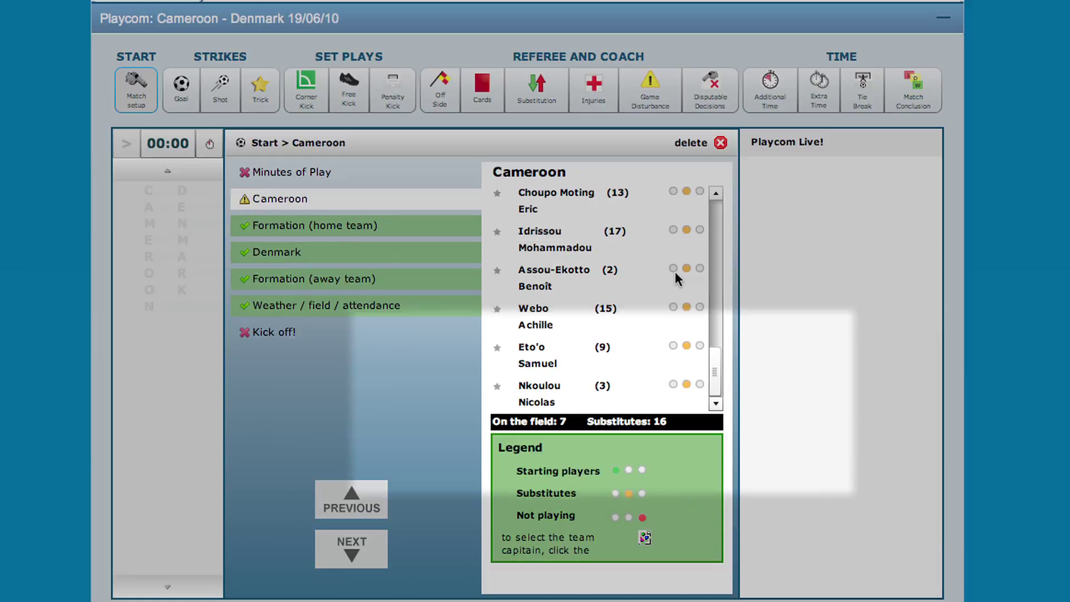
left_click(673, 270)
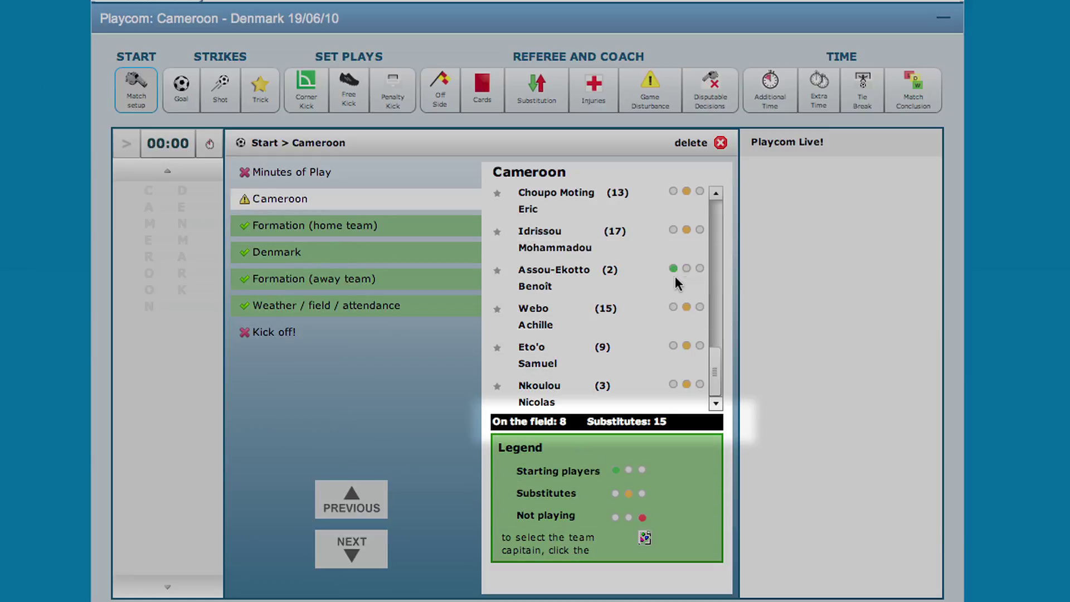
left_click(673, 307)
left_click(675, 348)
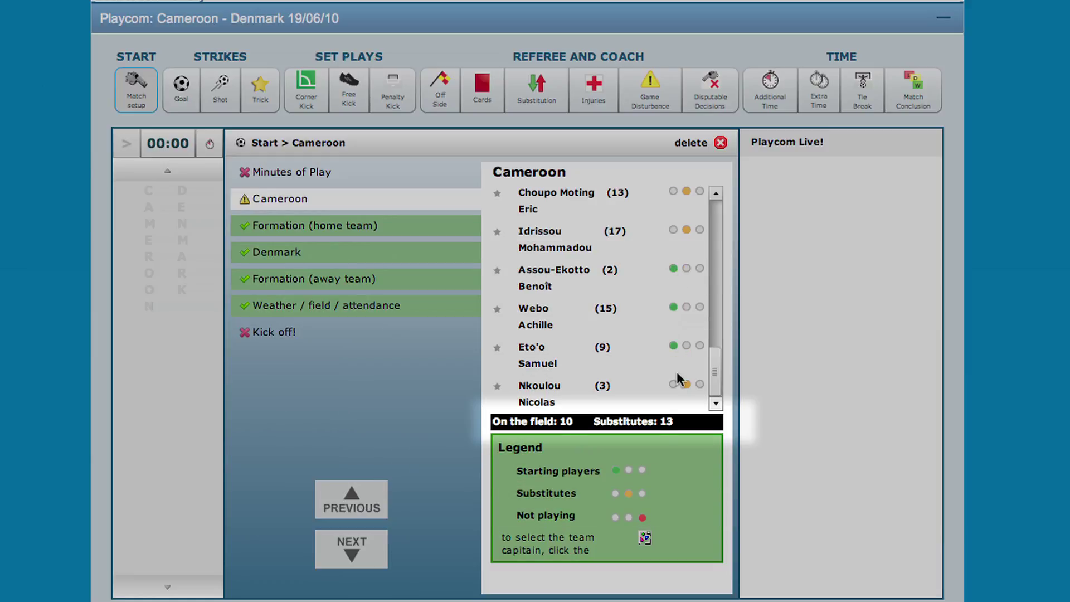
left_click(676, 387)
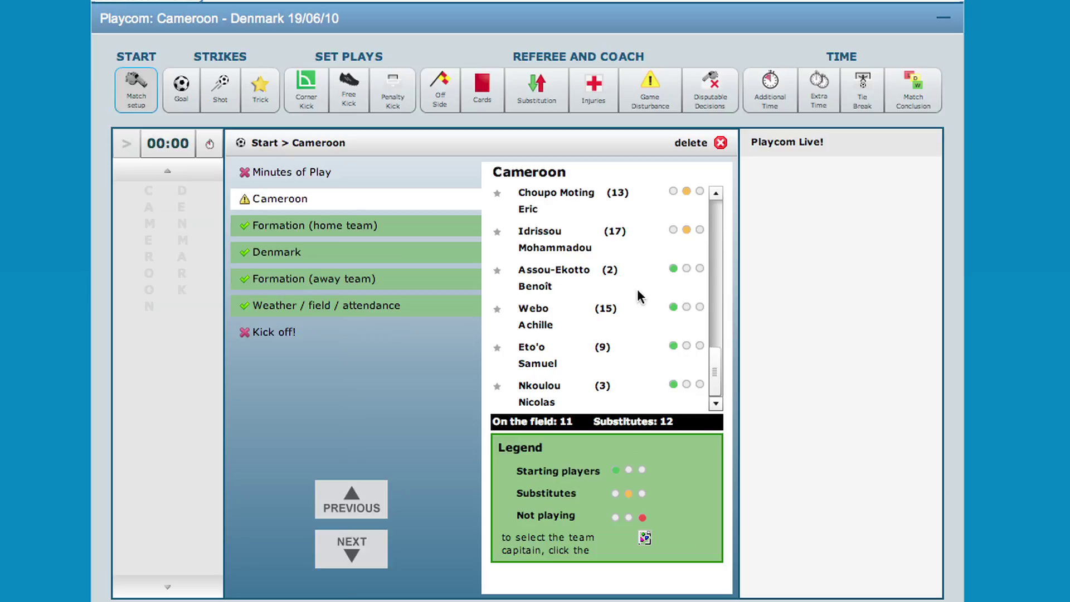
Position Cameroon's eleven: 16 in goal, 2-5-3-19 defence, 10-18-8-6 midfield, 9 and 15 up front.
left_click(462, 231)
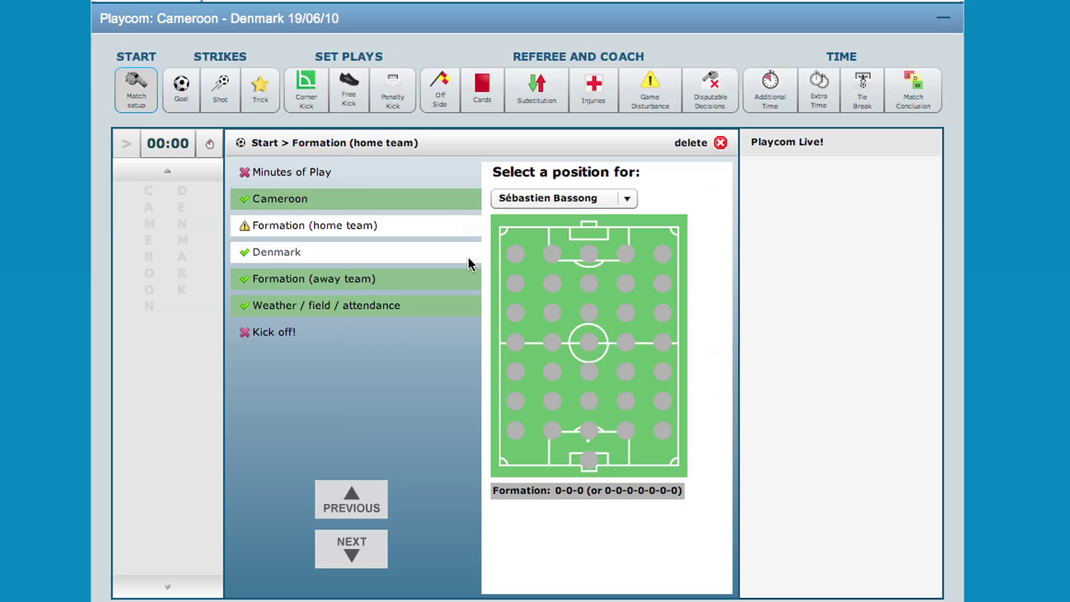
left_click(552, 430)
left_click(516, 400)
left_click(626, 283)
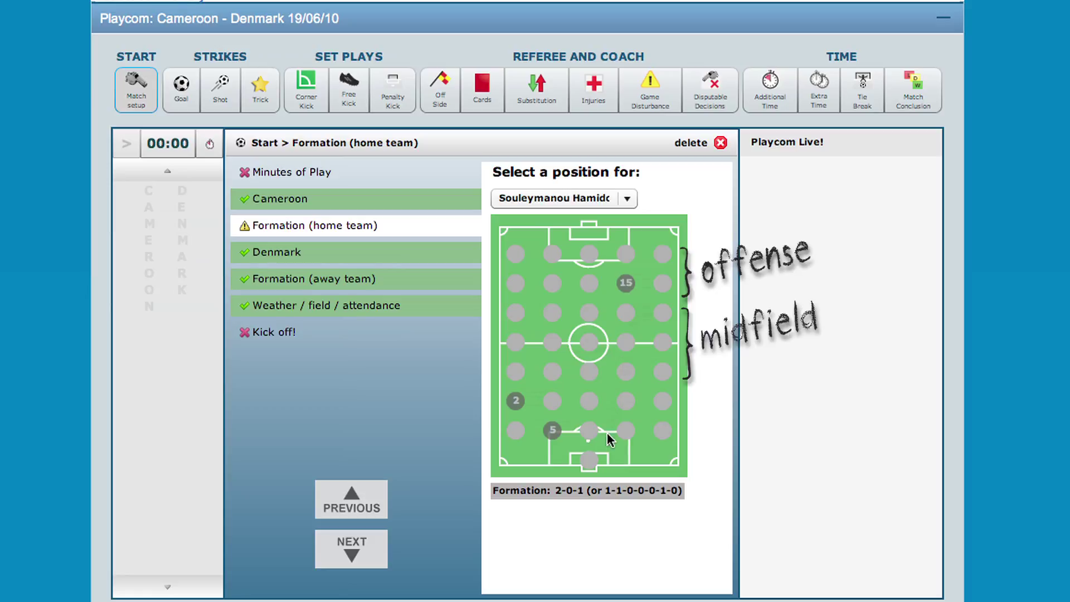
left_click(591, 469)
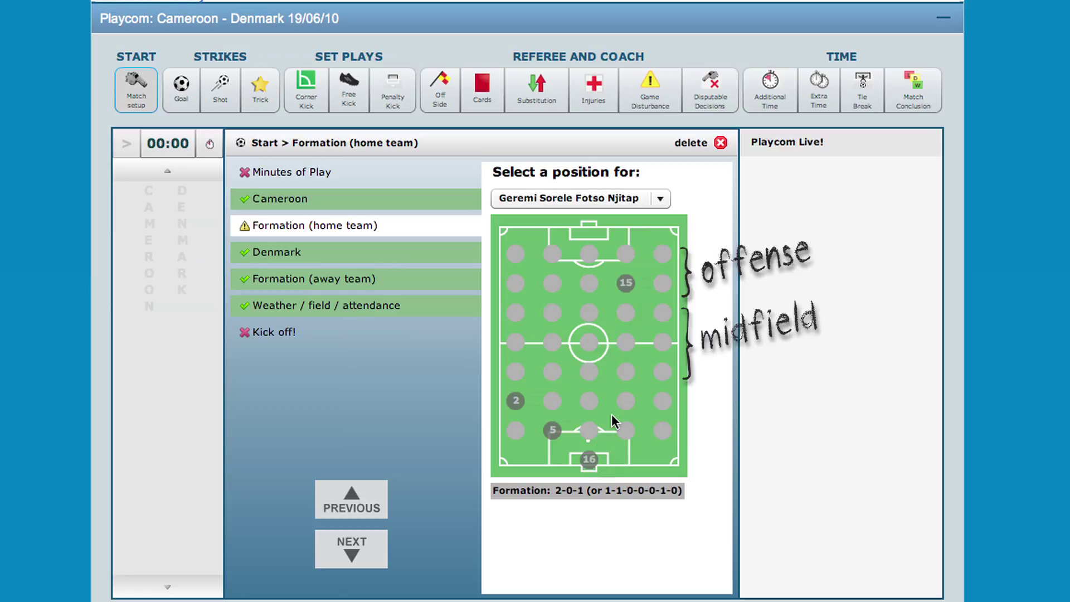
left_click(629, 379)
left_click(556, 377)
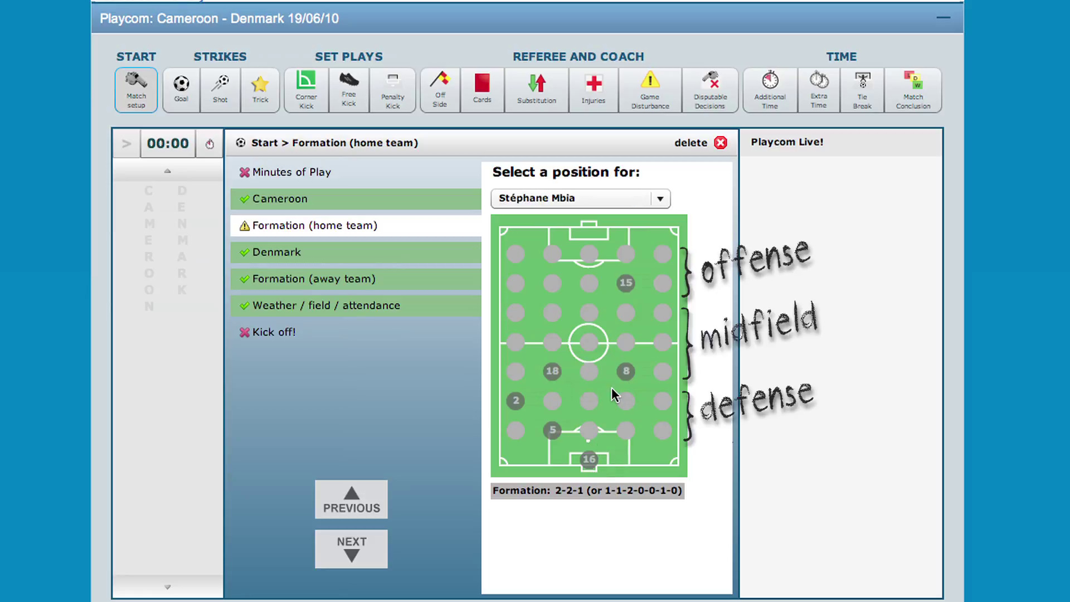
left_click(663, 402)
left_click(662, 313)
left_click(554, 257)
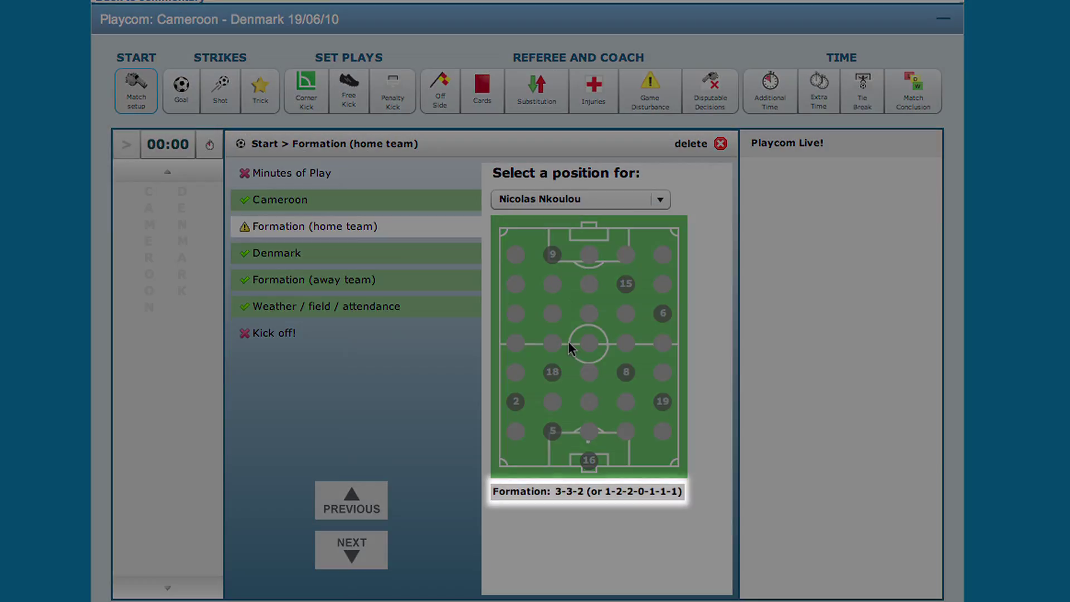
left_click(626, 430)
left_click(523, 323)
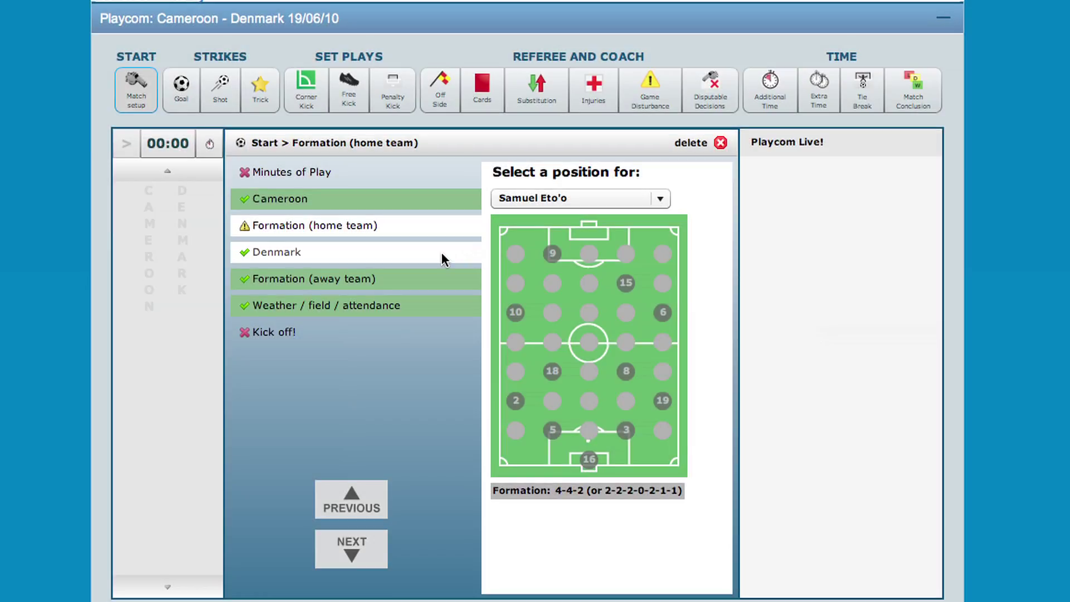
In Denmark's squad, mark Rommedahl and Poulsen as starting players.
left_click(443, 256)
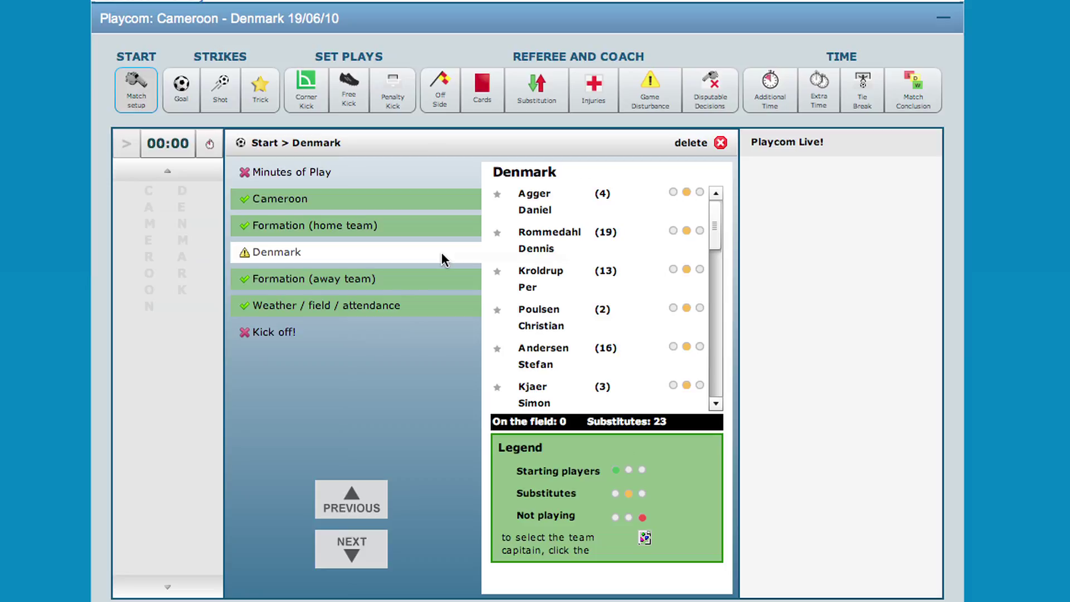
left_click(674, 231)
left_click(673, 308)
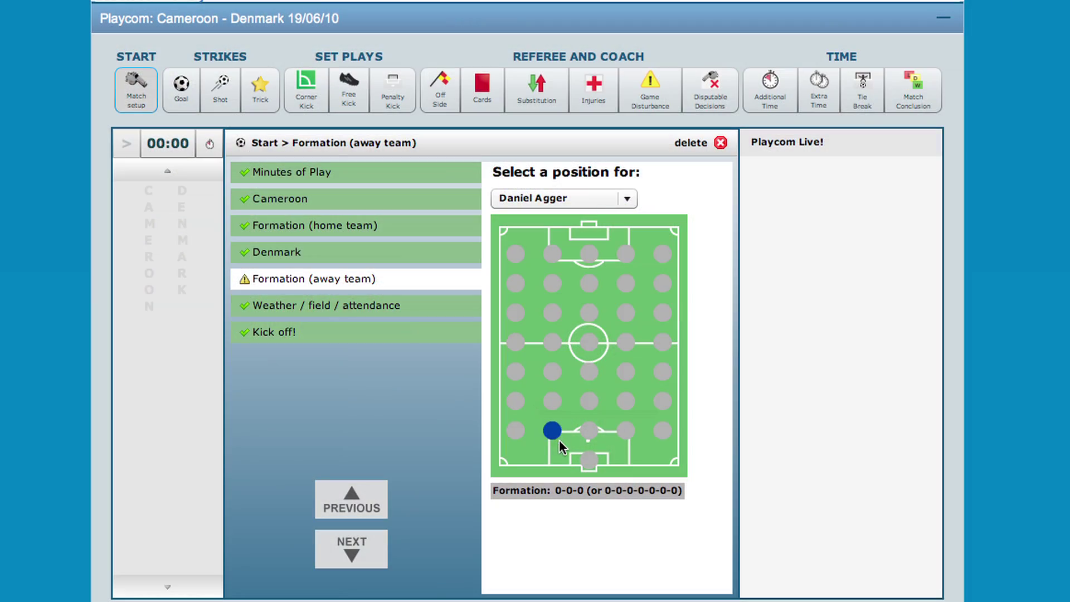
Place Denmark's players: Agger in defence, Rommedahl on the right wing, Sörensen in goal, Poulsen and others.
left_click(558, 439)
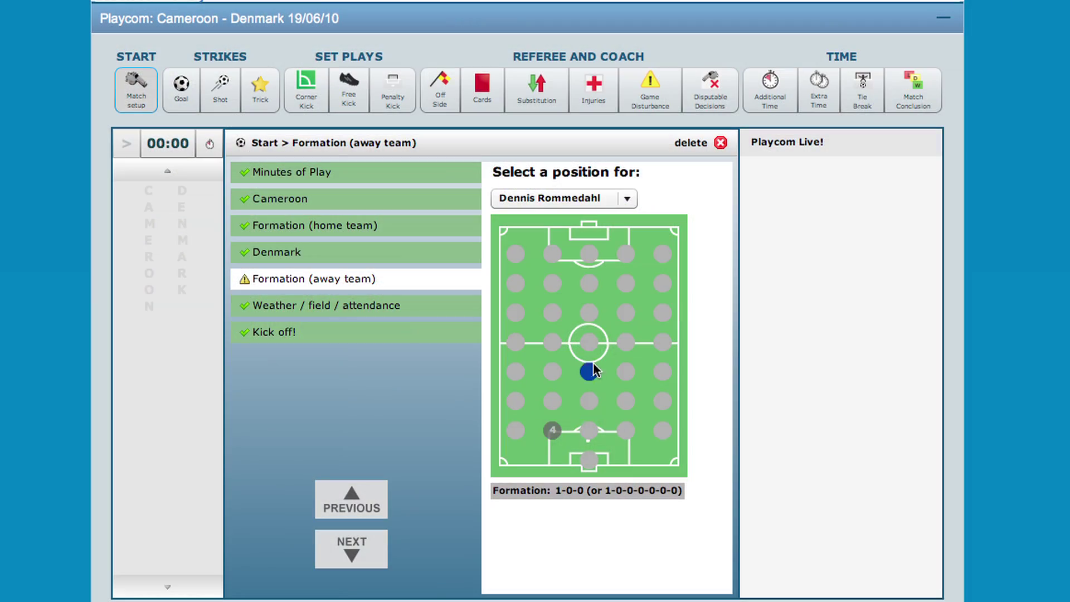
left_click(626, 289)
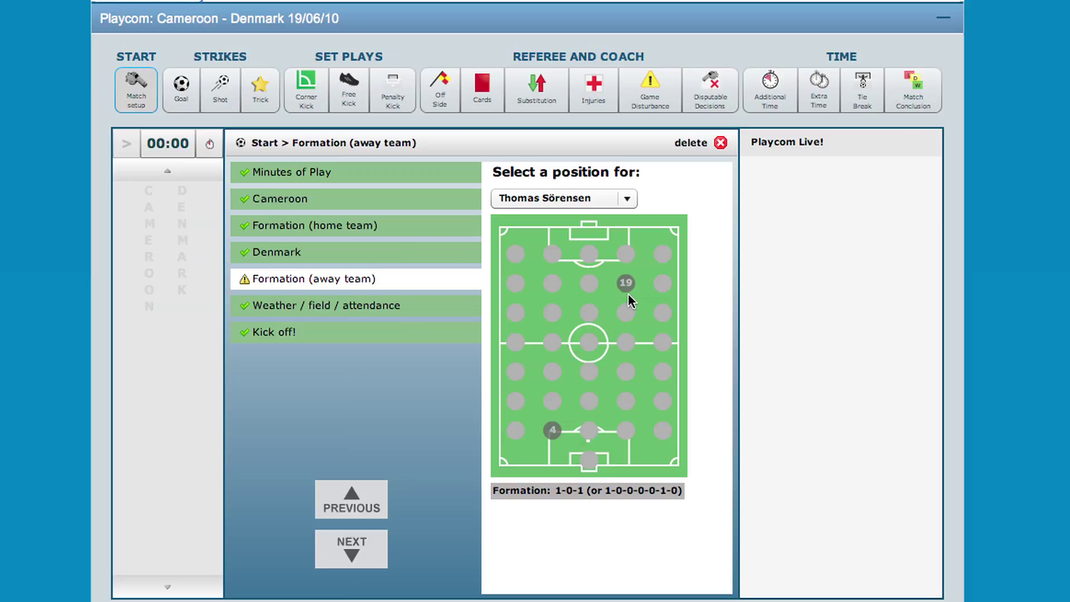
left_click(632, 202)
left_click(590, 219)
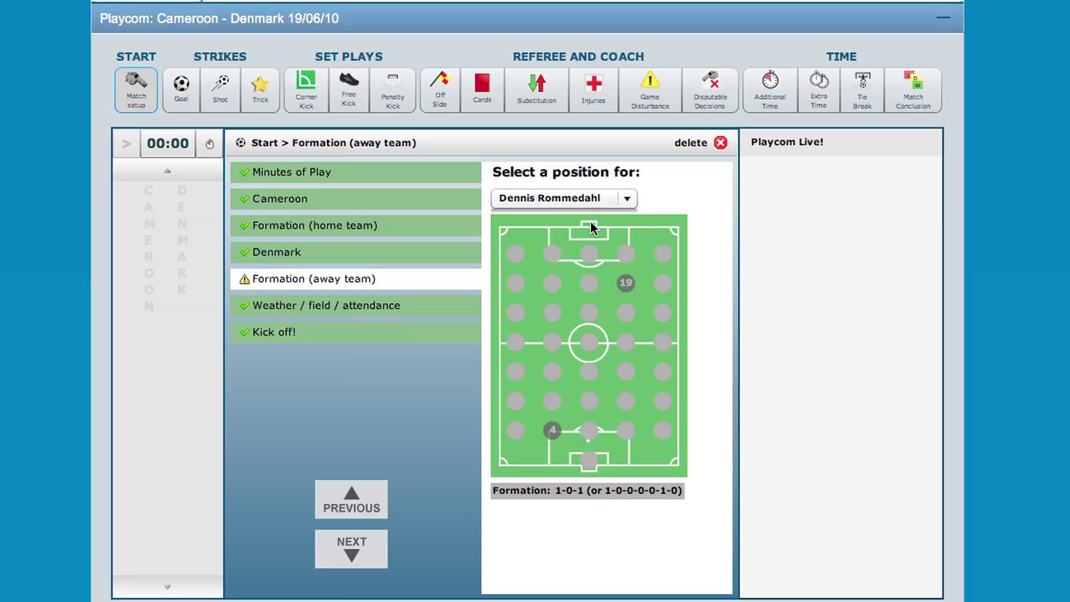
left_click(667, 292)
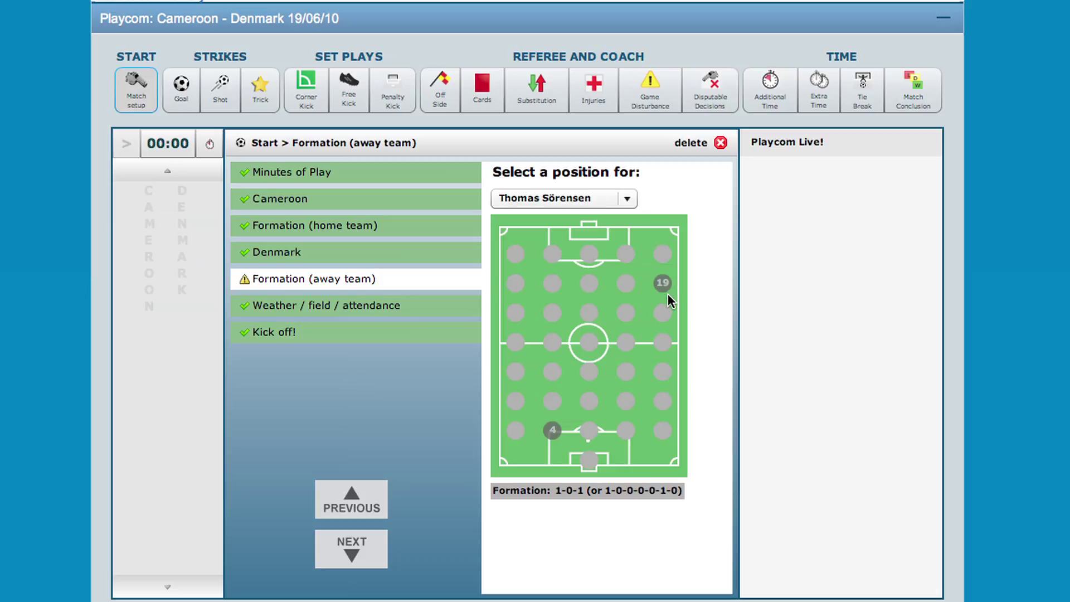
left_click(594, 462)
left_click(515, 283)
left_click(588, 371)
left_click(589, 254)
left_click(626, 429)
left_click(552, 312)
left_click(626, 400)
Place Lars Jacobsen, then rate S. Eto'o four stars and D. Rommedahl five stars.
left_click(626, 341)
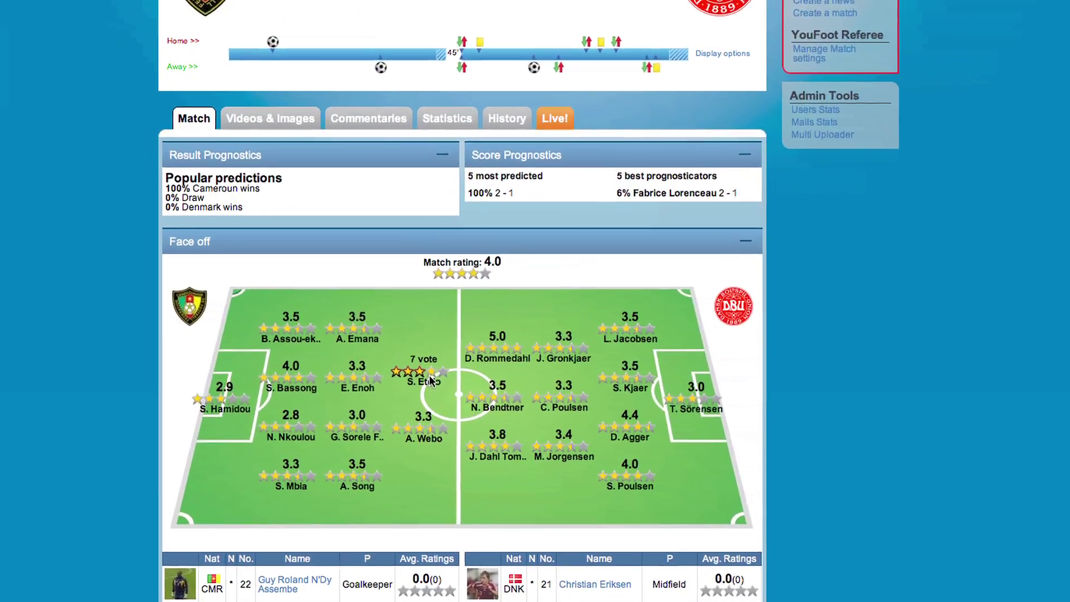
left_click(429, 376)
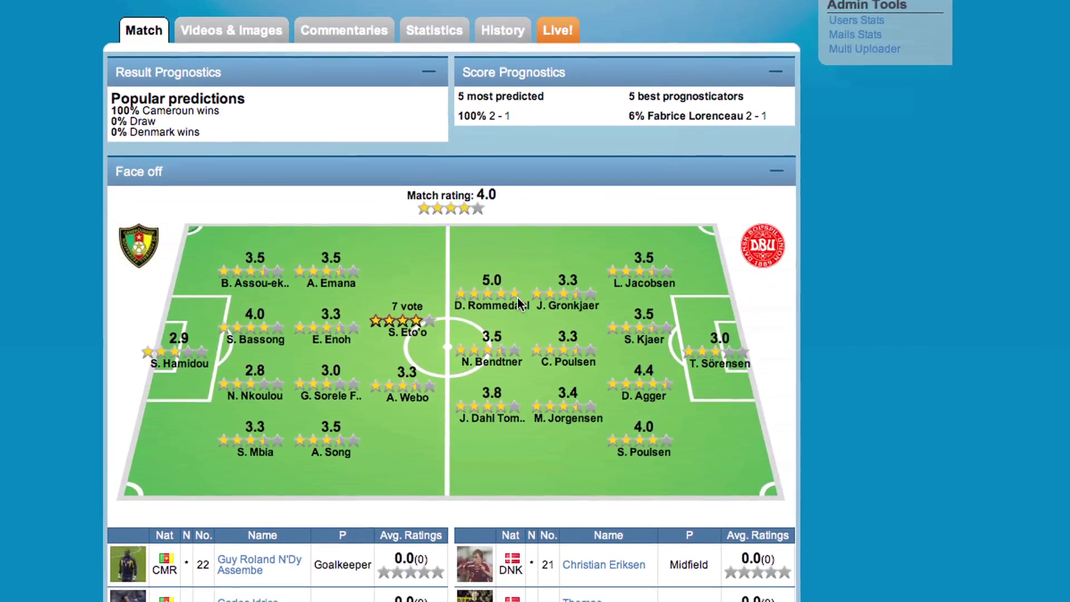
left_click(518, 289)
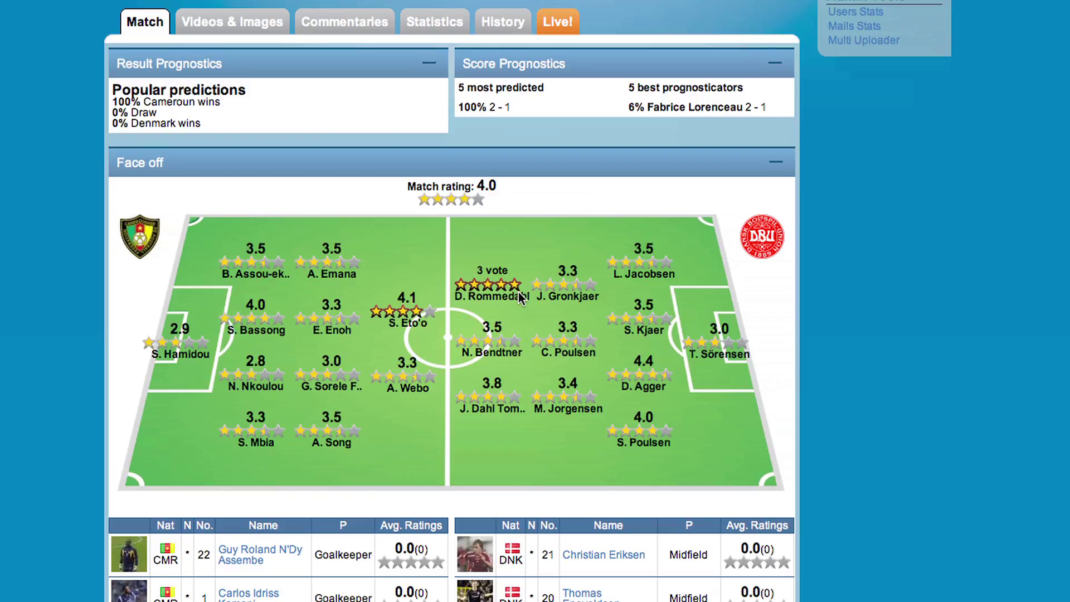
left_click(422, 381)
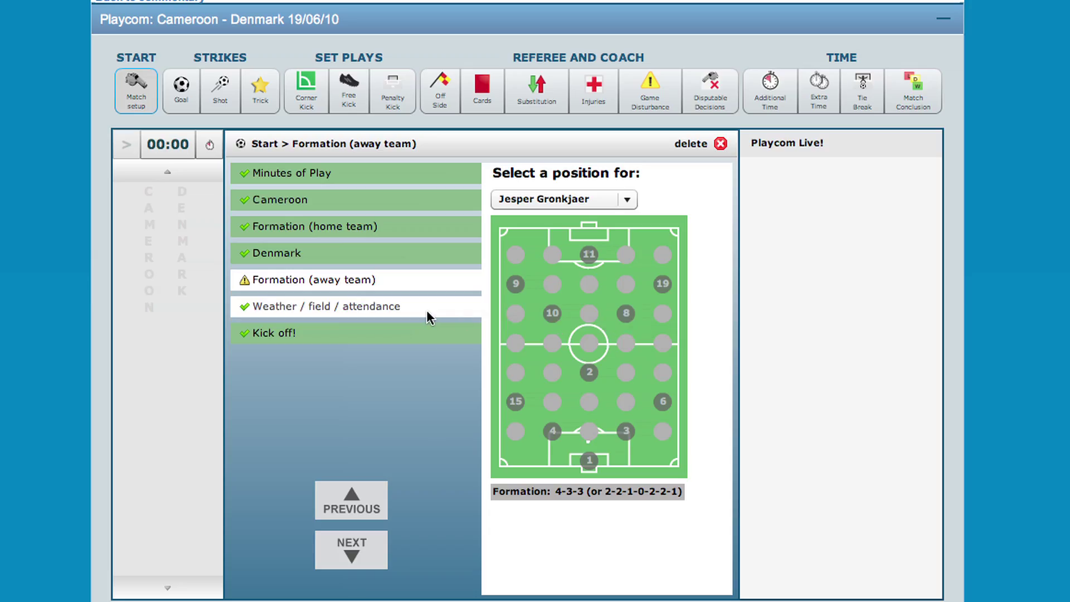
Complete the weather/field/attendance step with Sunny, Normal field and 35000 attendance.
left_click(426, 310)
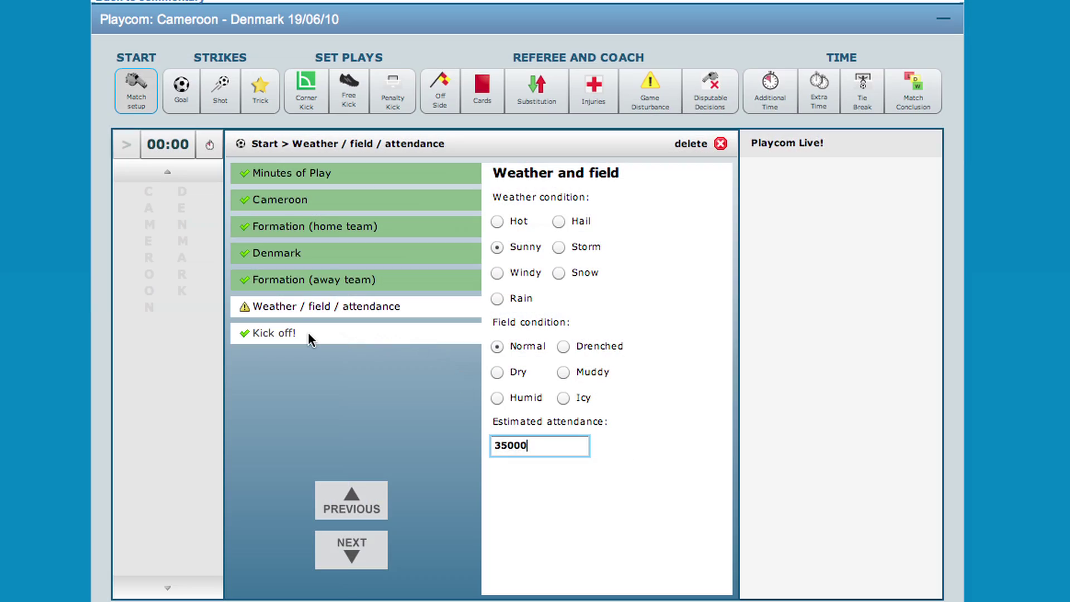
left_click(307, 332)
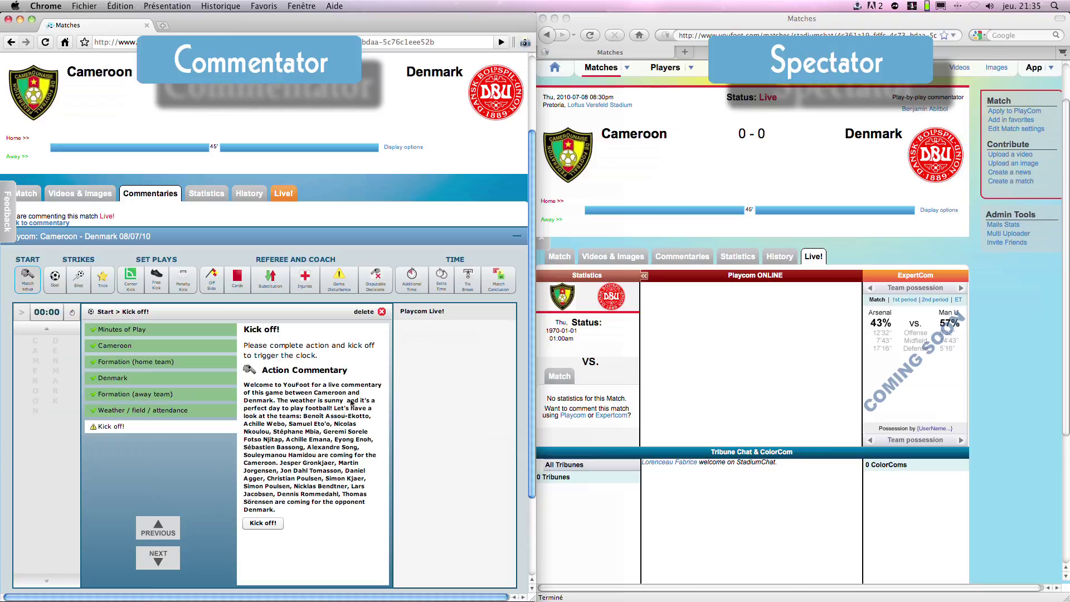
Kick off the match, acknowledge the started notice, and begin a new goal entry.
left_click(263, 522)
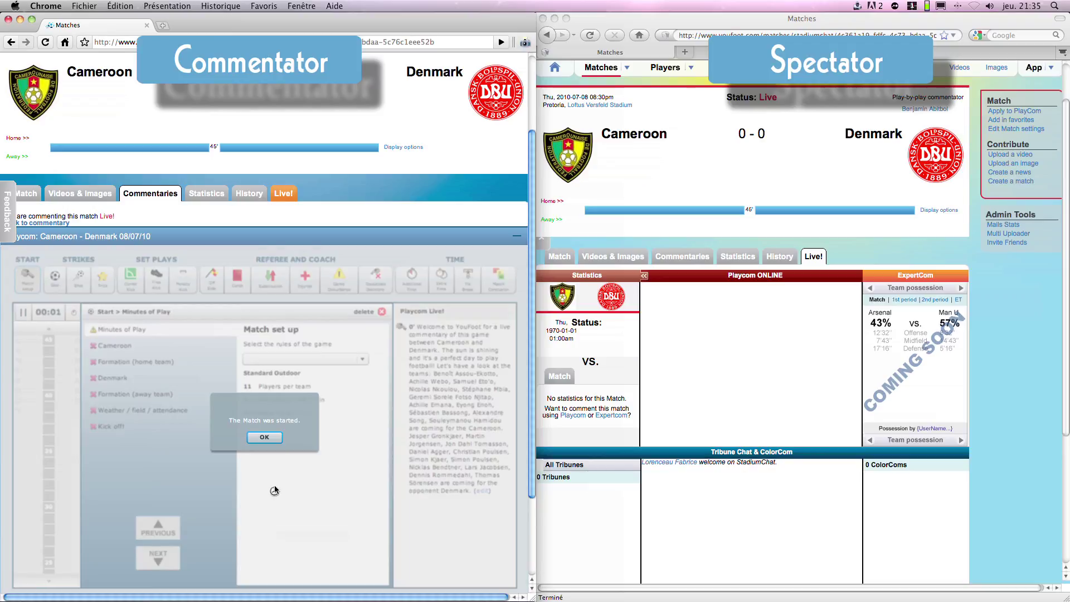
left_click(260, 437)
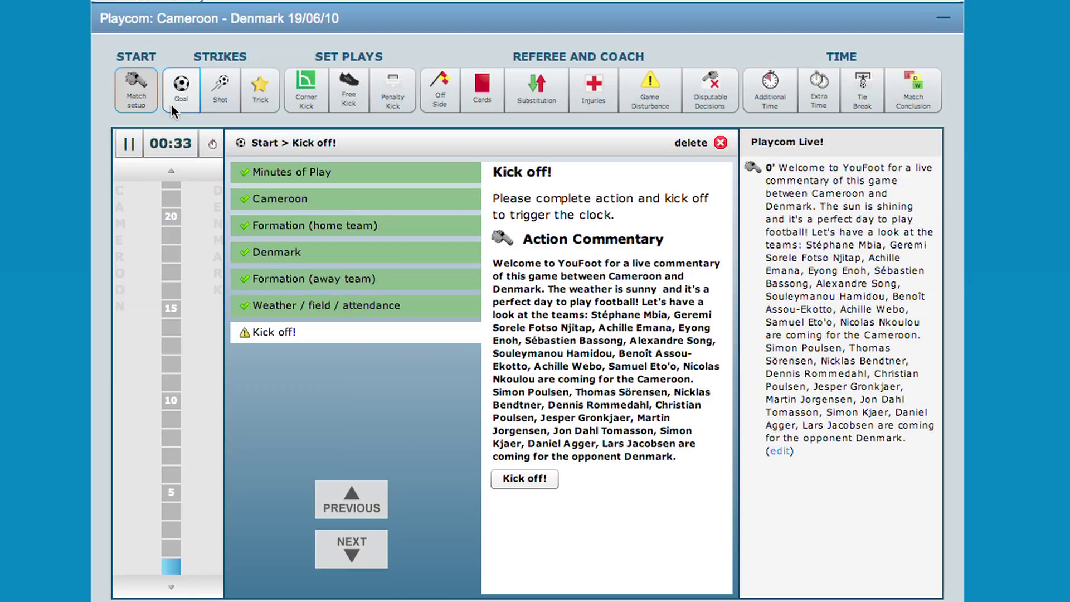
left_click(171, 104)
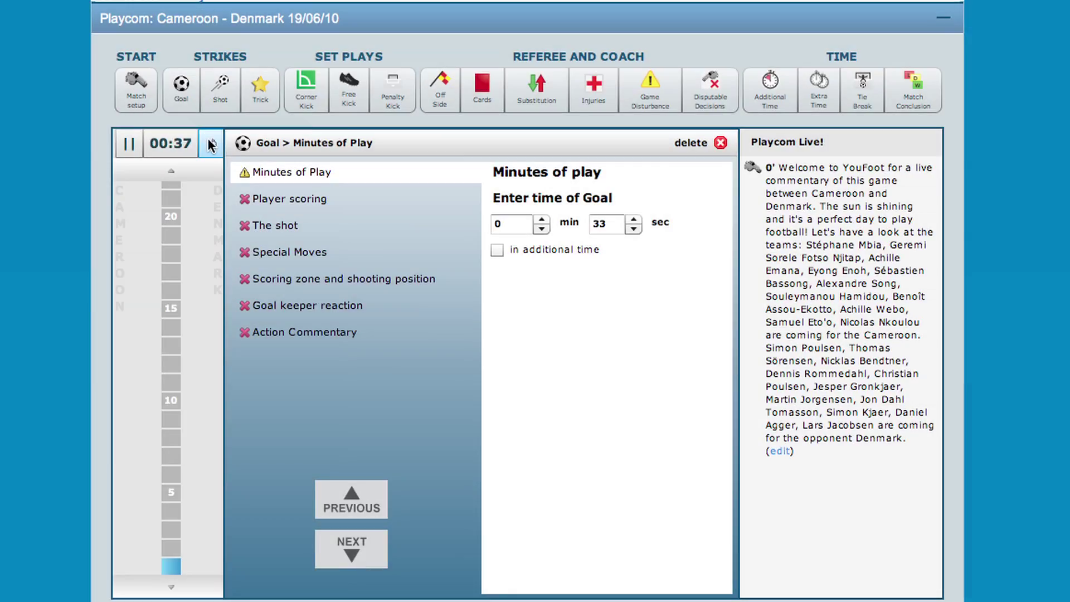
Manually set the Playcom match clock to 12:45 and confirm.
left_click(211, 145)
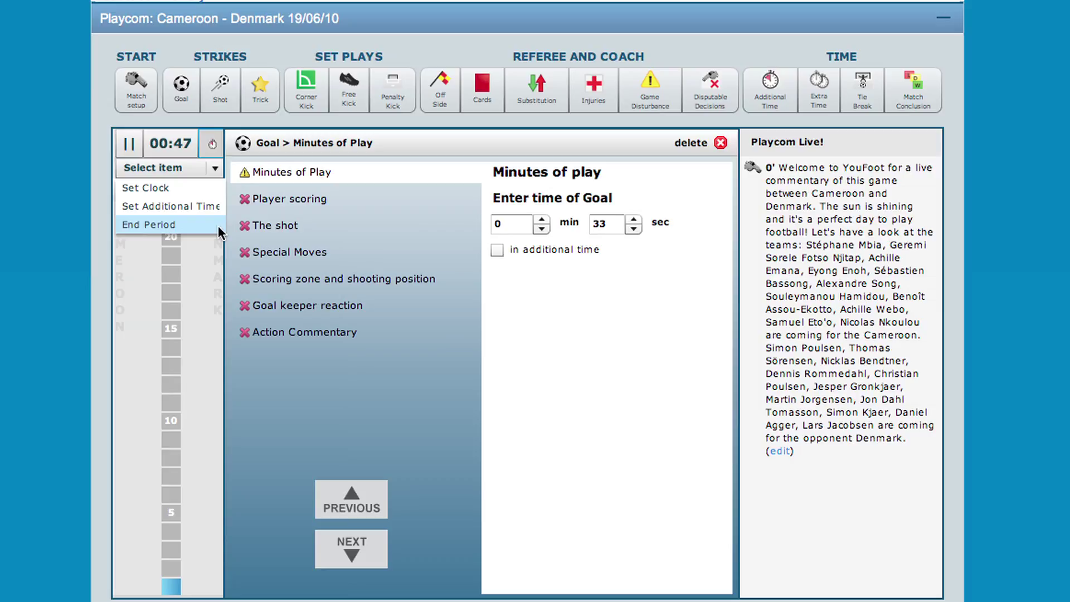
left_click(208, 188)
key("BackSpace")
key("BackSpace")
key("BackSpace")
key("BackSpace")
key("BackSpace")
type("12:45")
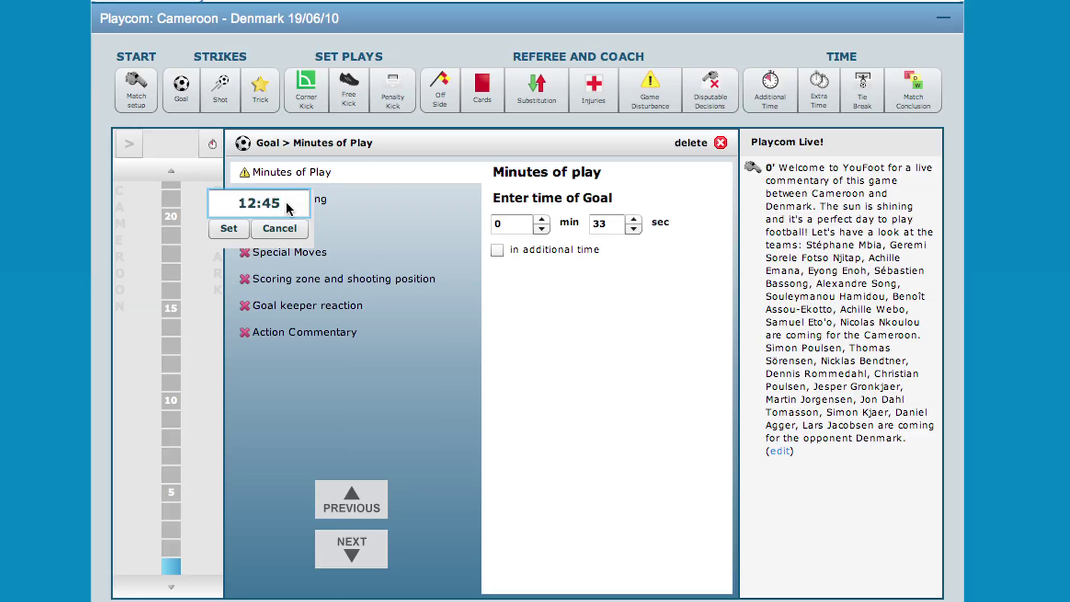
left_click(244, 229)
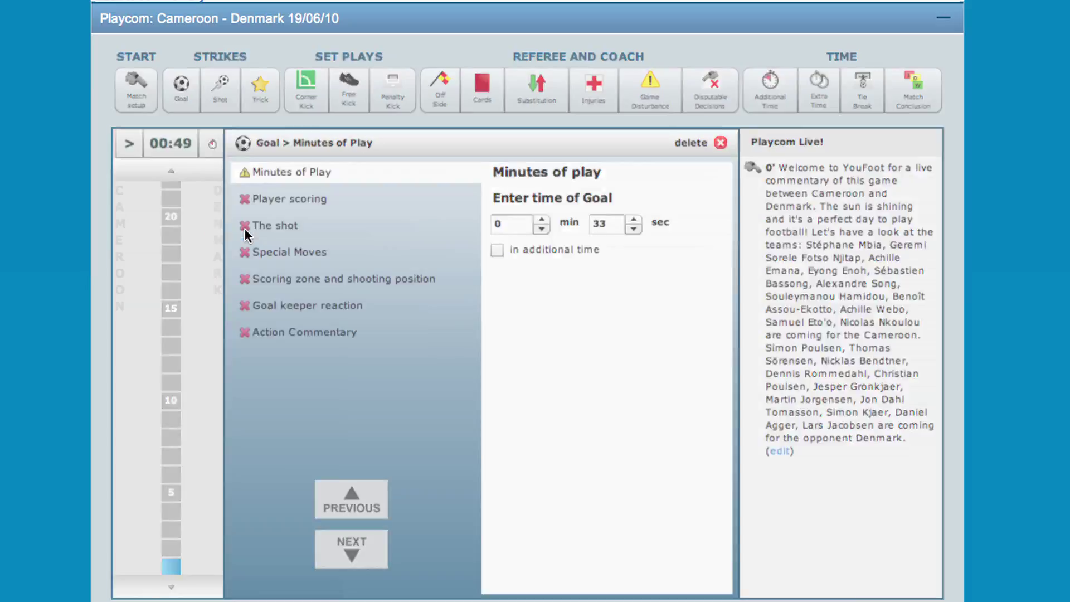
left_click(242, 304)
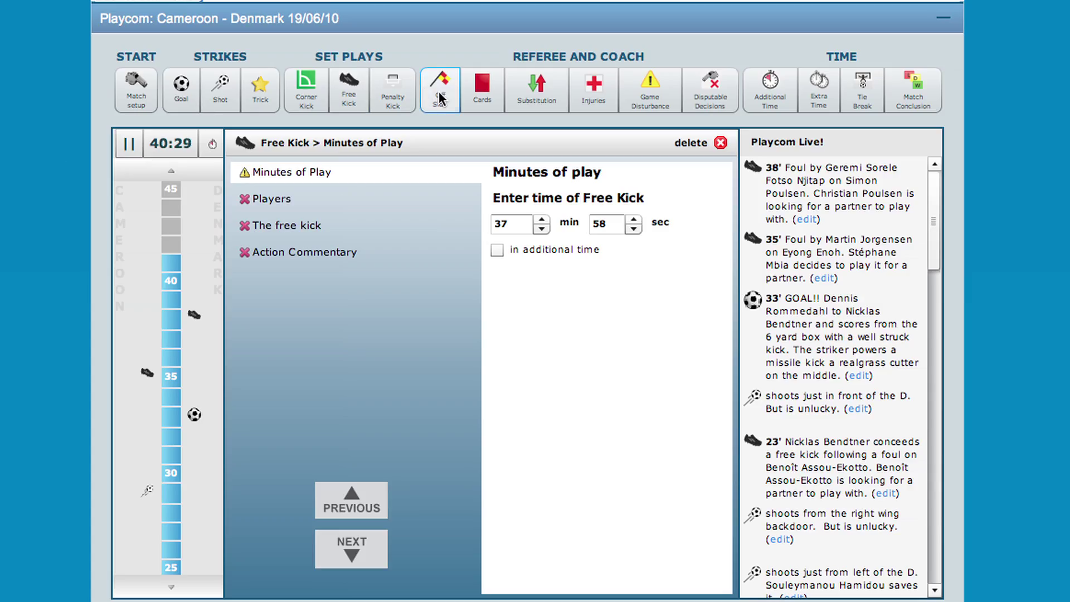
Publish an offside entry naming Denmark's 8 Jesper Gronkjaer as caught offside.
left_click(440, 99)
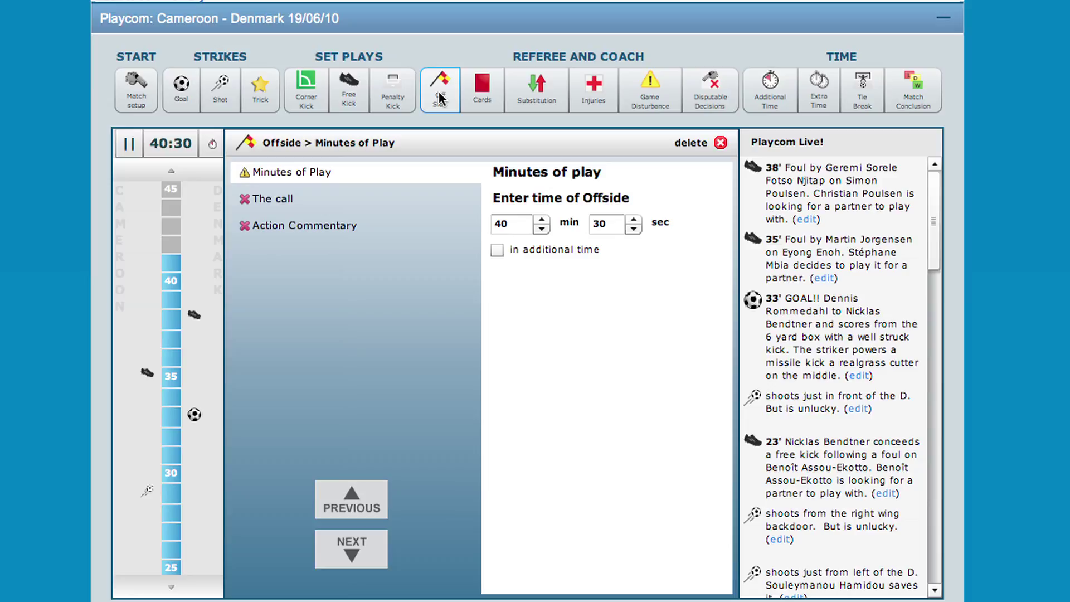
left_click(377, 547)
left_click(628, 263)
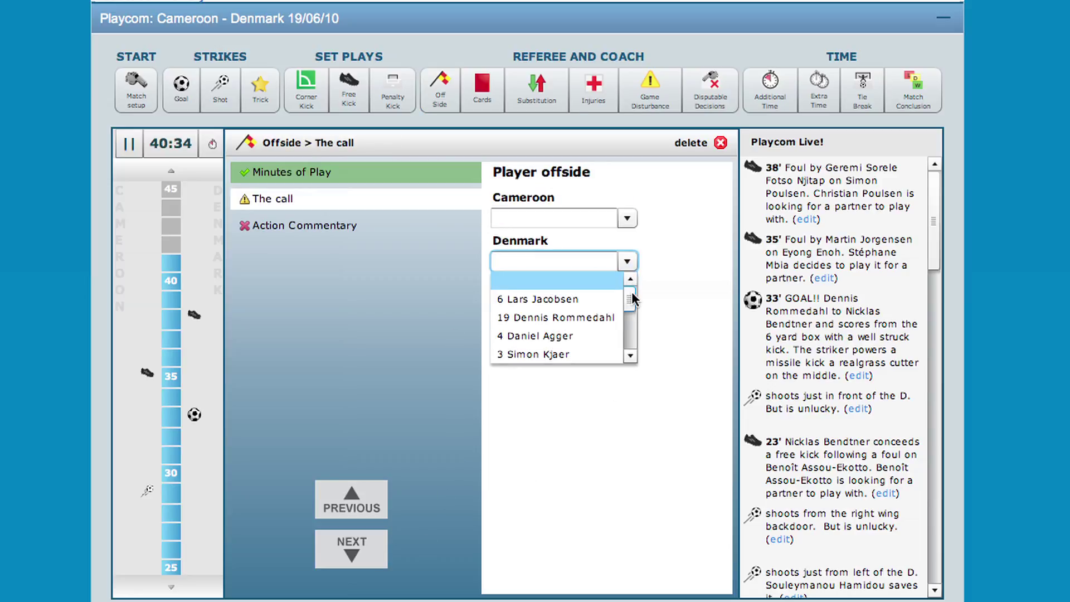
scroll(631, 295, "down", 1)
left_click(613, 315)
left_click(369, 558)
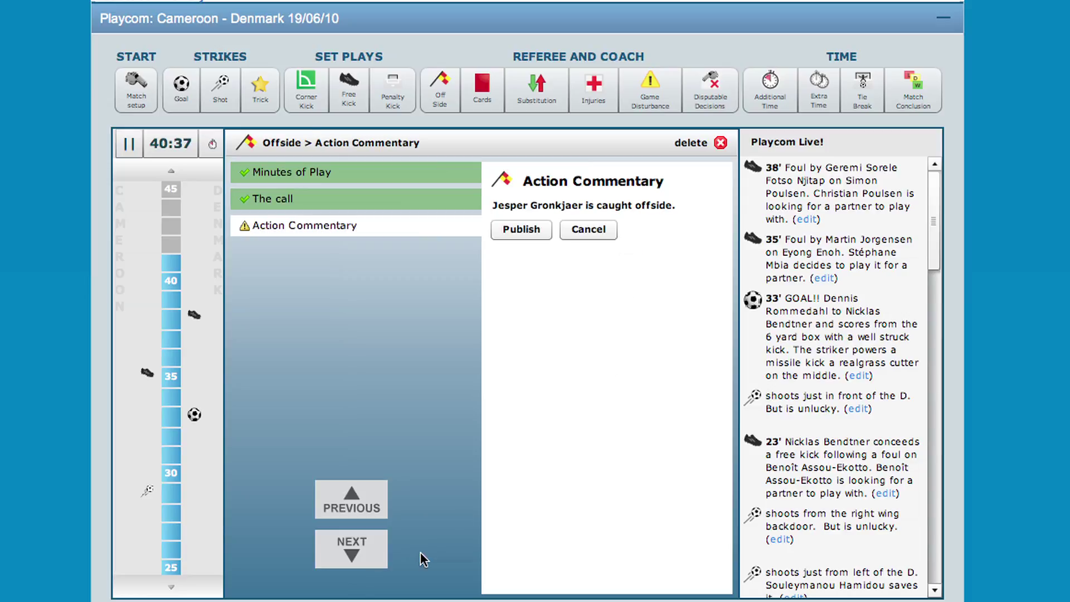
left_click(510, 235)
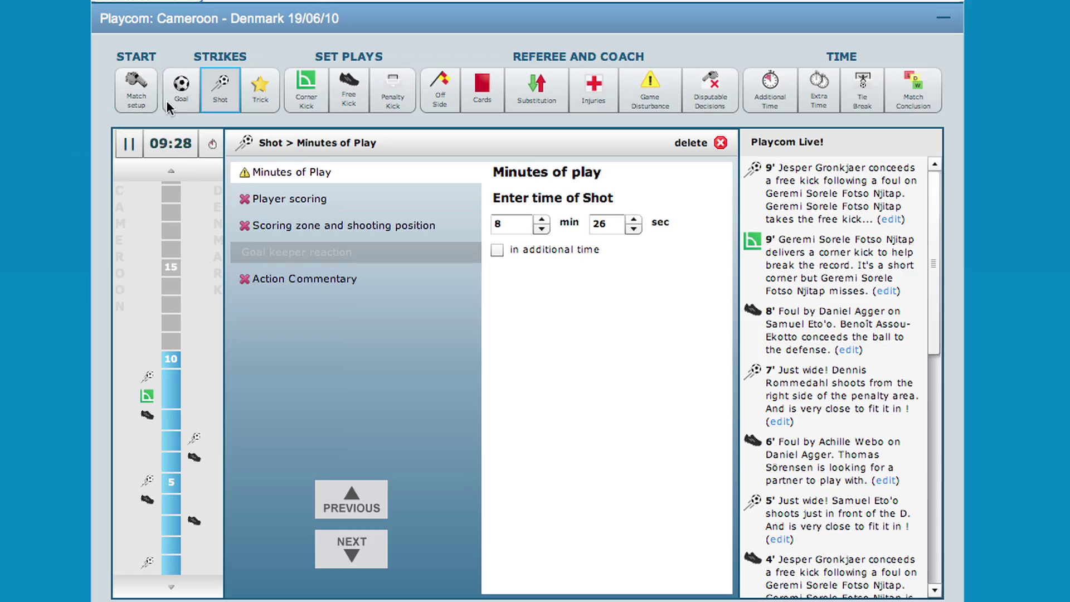
Start a goal entry and credit 9 Samuel Eto'o as Cameroon's scorer.
left_click(183, 95)
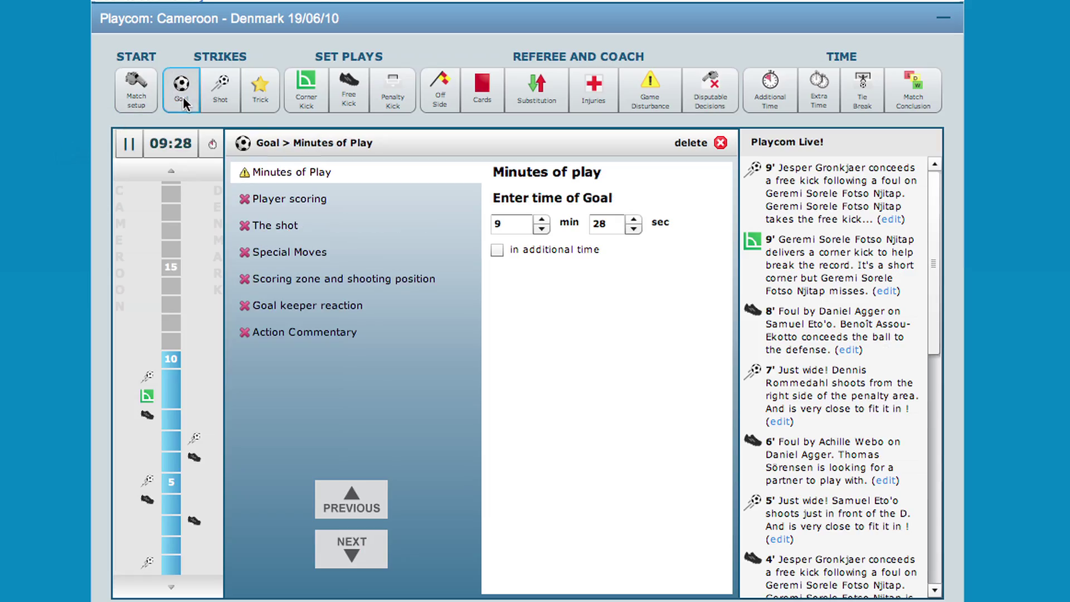
left_click(370, 208)
left_click(627, 218)
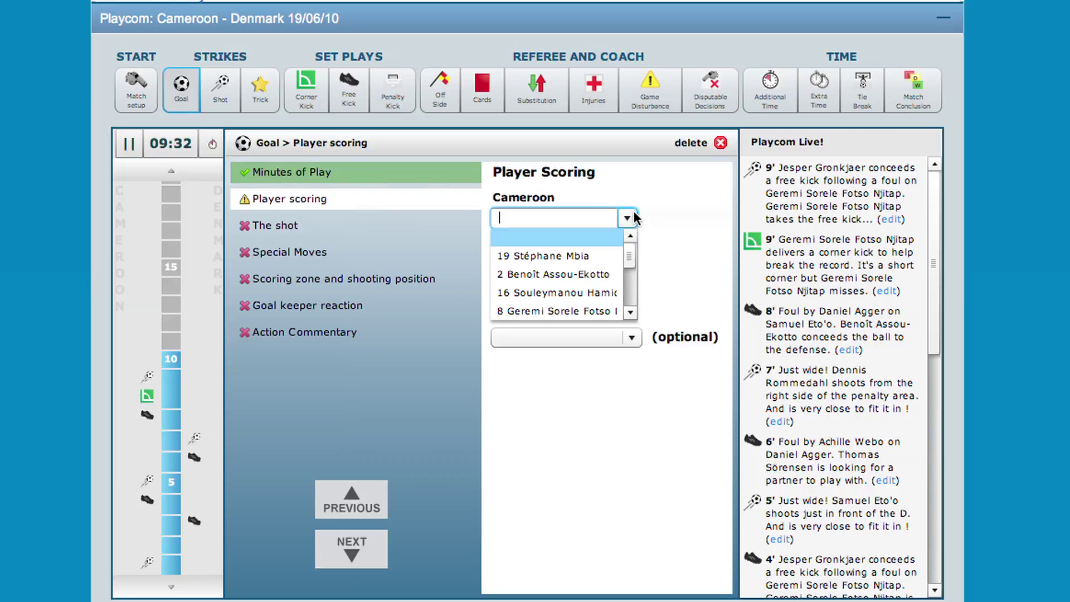
left_click_drag(636, 261, 630, 301)
type("Et")
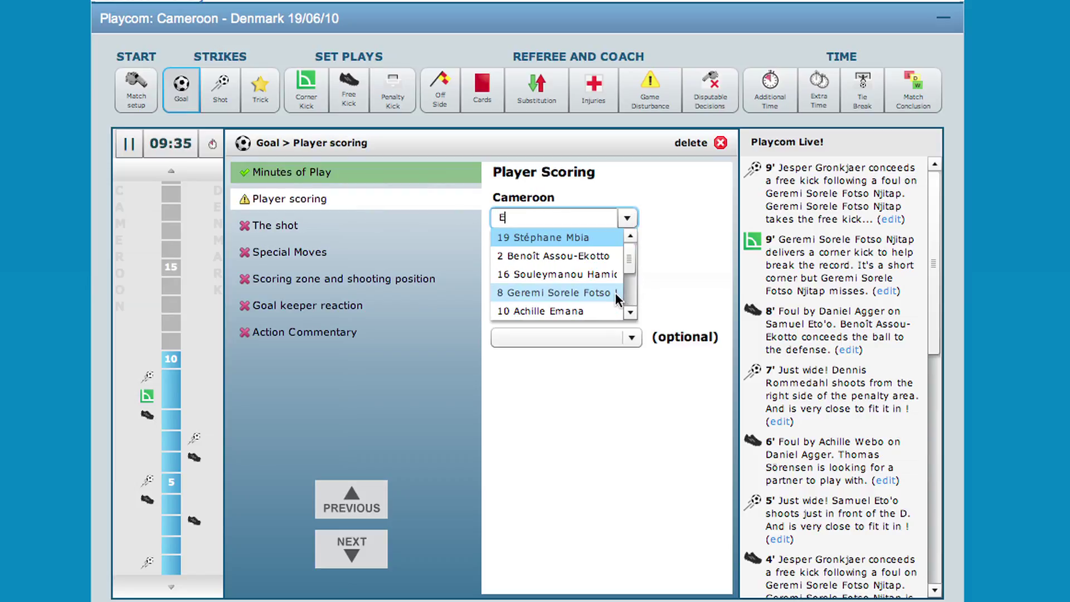
key("BackSpace")
key("BackSpace")
type("9")
left_click(577, 258)
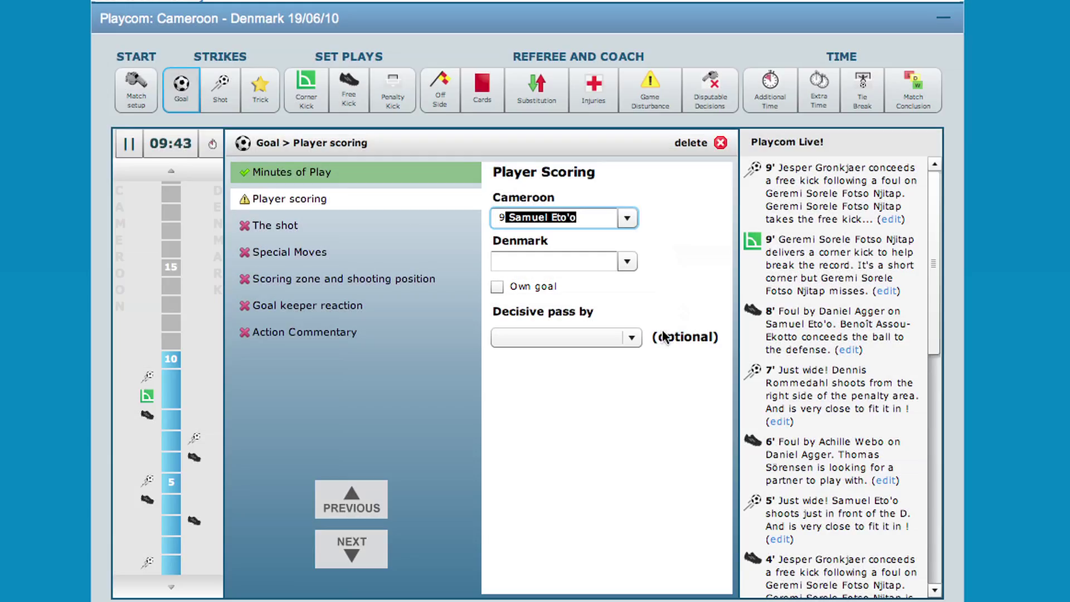
Browse the Cameroon player list for the decisive pass.
left_click(635, 338)
scroll(640, 376, "down", 1)
left_click_drag(640, 376, 639, 397)
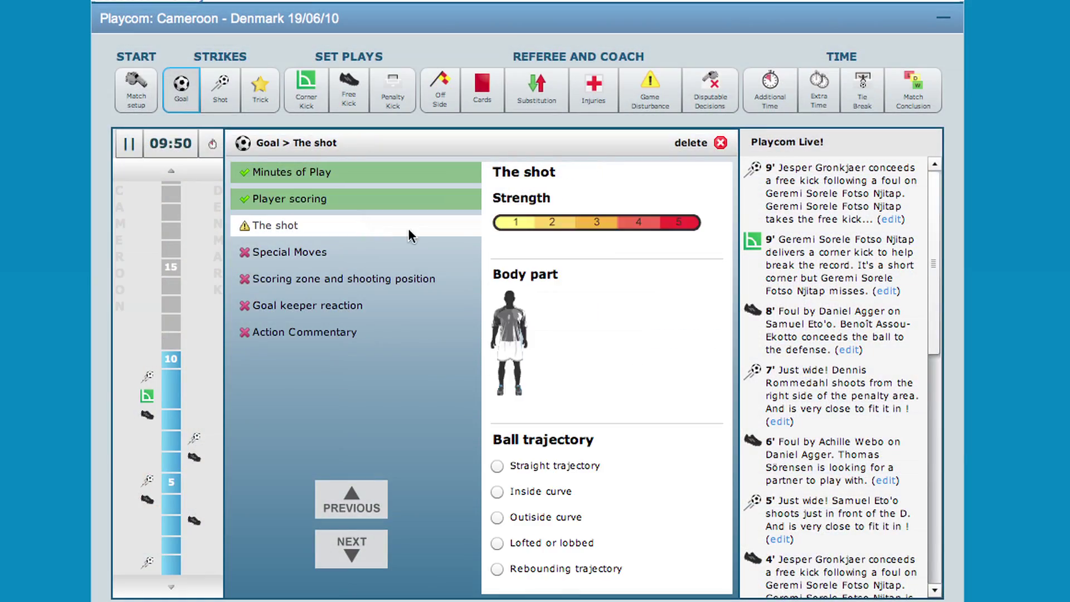
Describe the shot as Nice strength, top of the right foot, with a straight trajectory.
left_click(588, 228)
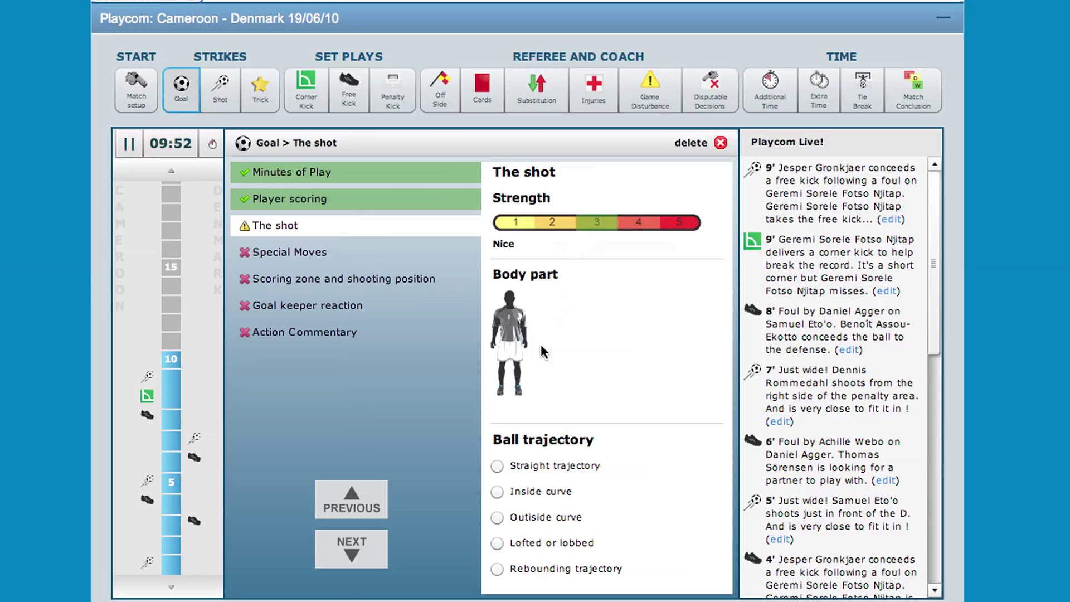
left_click(502, 391)
left_click(581, 364)
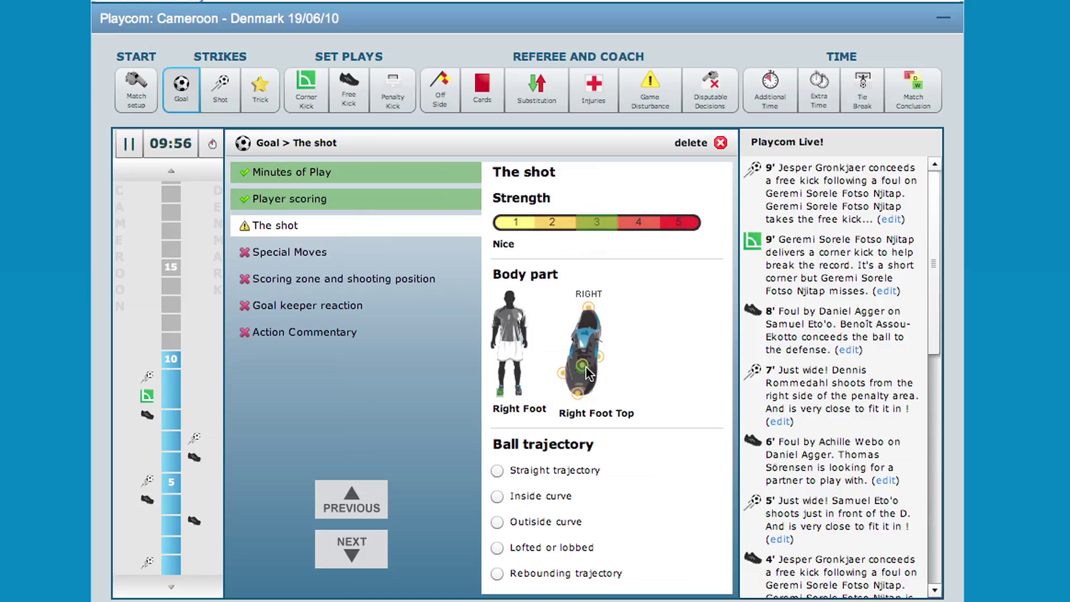
left_click(559, 466)
Record no remarkable trick, a low-left corner finish, and The Deep as shooting position.
left_click(434, 261)
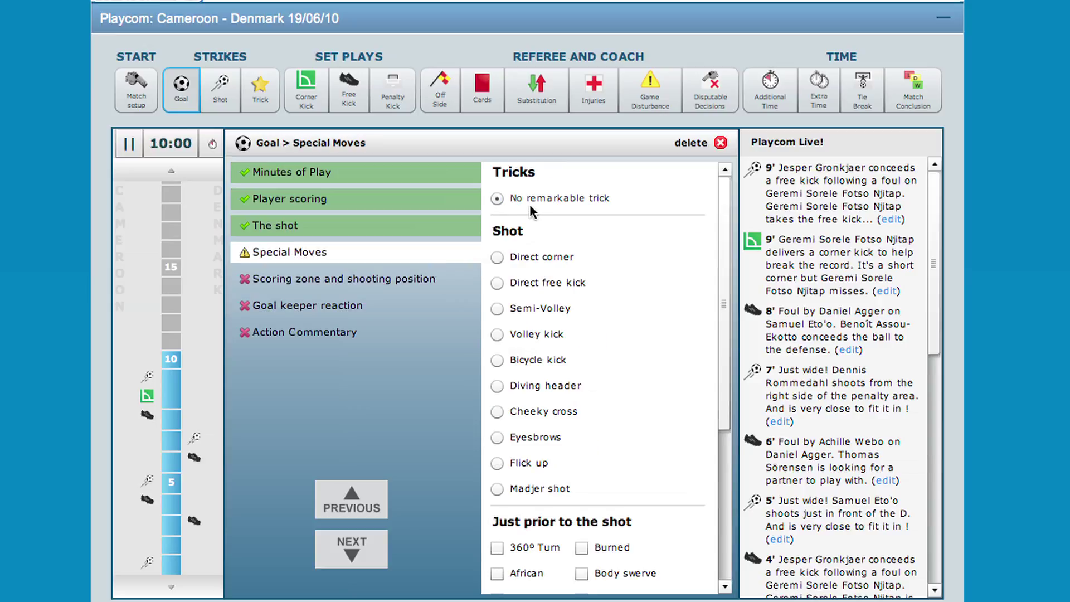
left_click(529, 204)
left_click(458, 273)
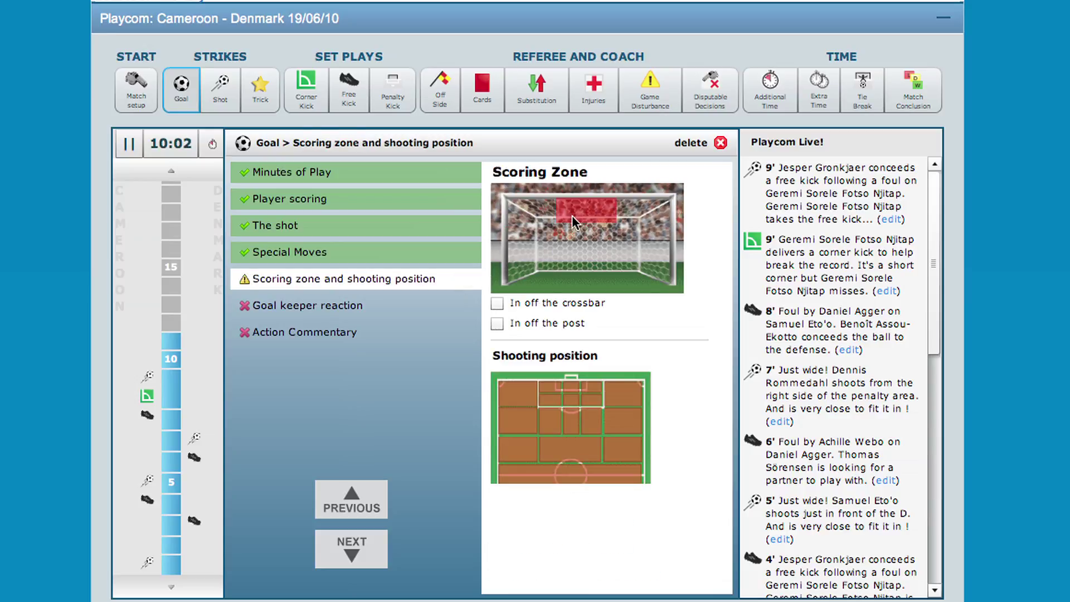
left_click(550, 266)
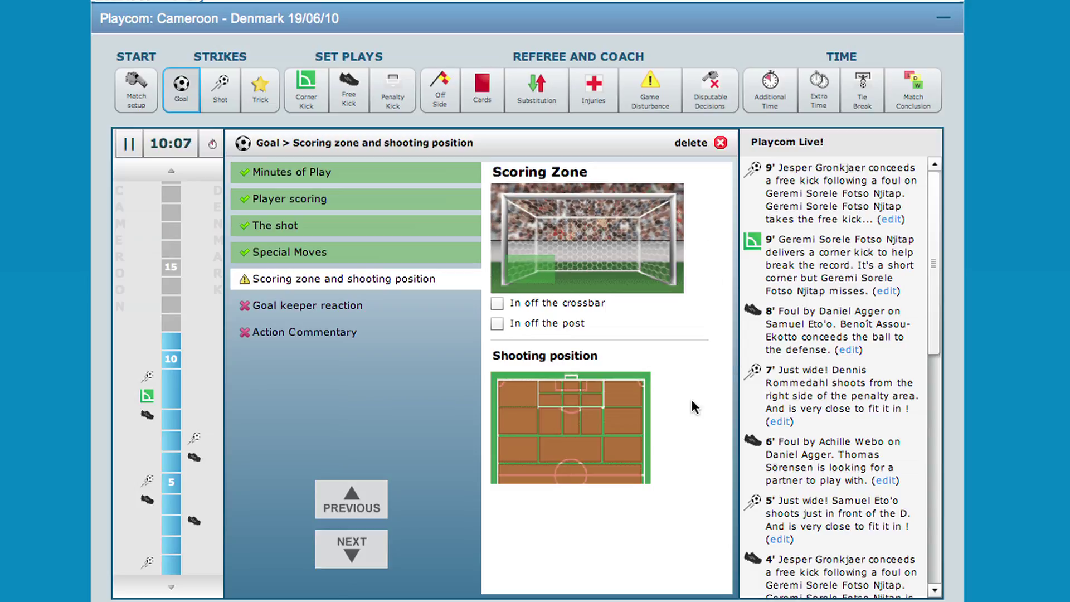
left_click(580, 402)
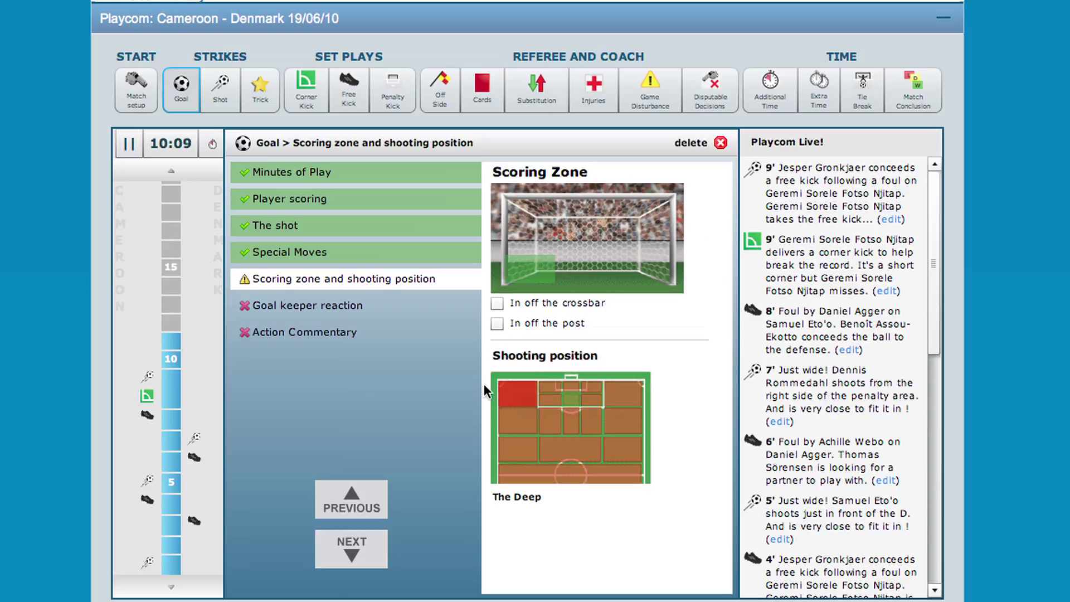
Note the goalkeeper dived the wrong way and publish the goal to the live feed.
left_click(409, 308)
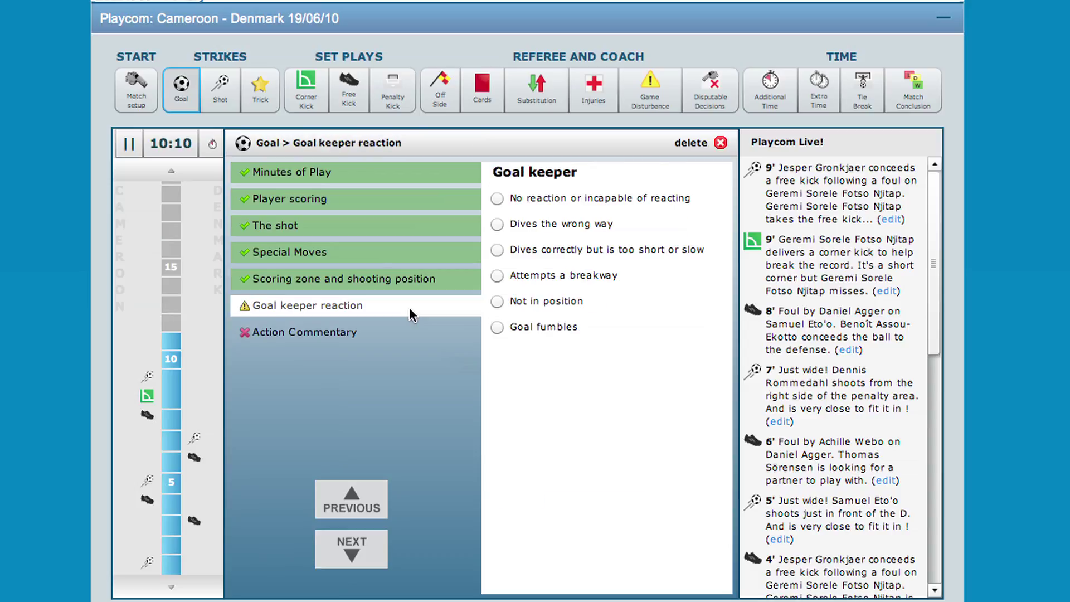
left_click(536, 225)
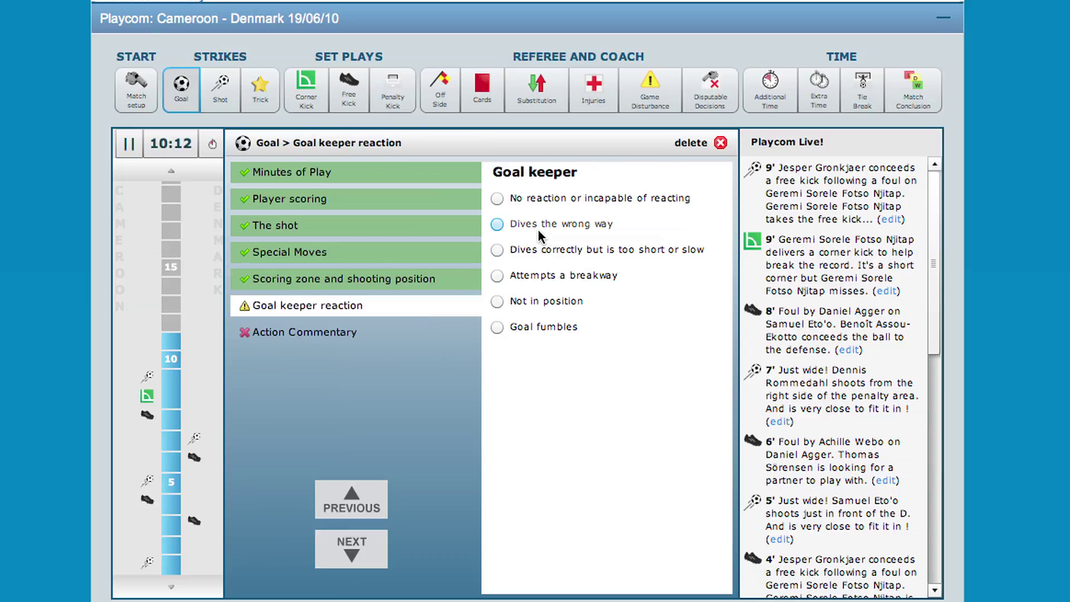
left_click(396, 328)
left_click(525, 283)
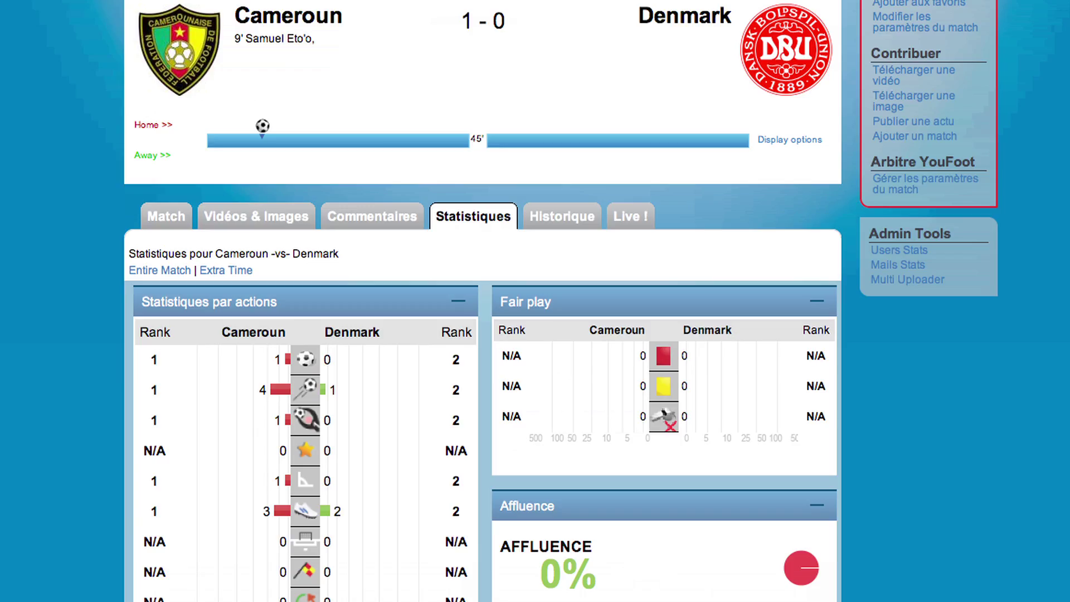
scroll(483, 301, "down", 10)
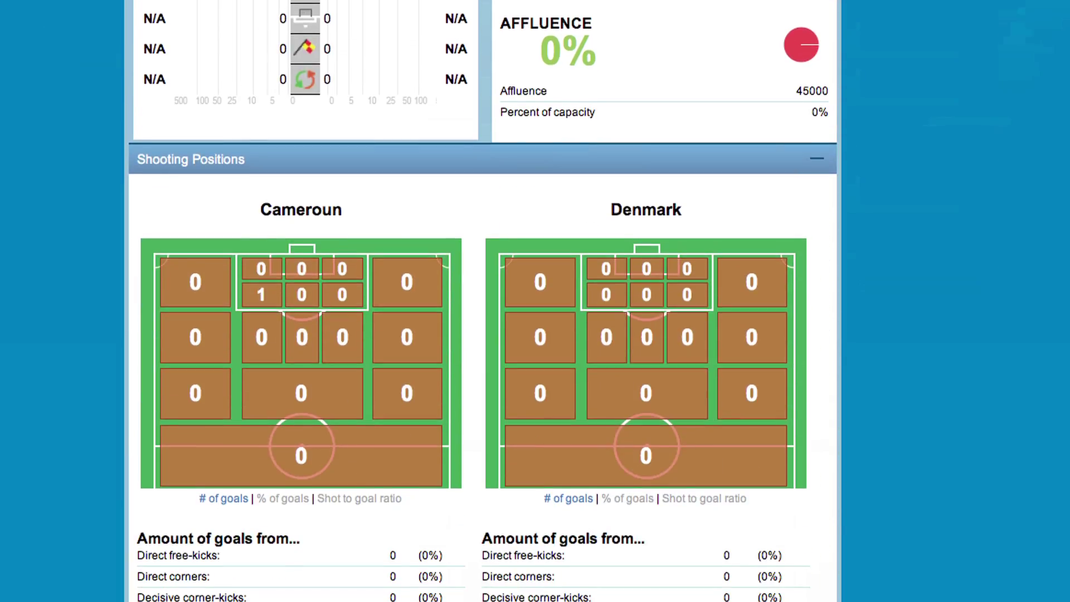
scroll(483, 301, "down", 15)
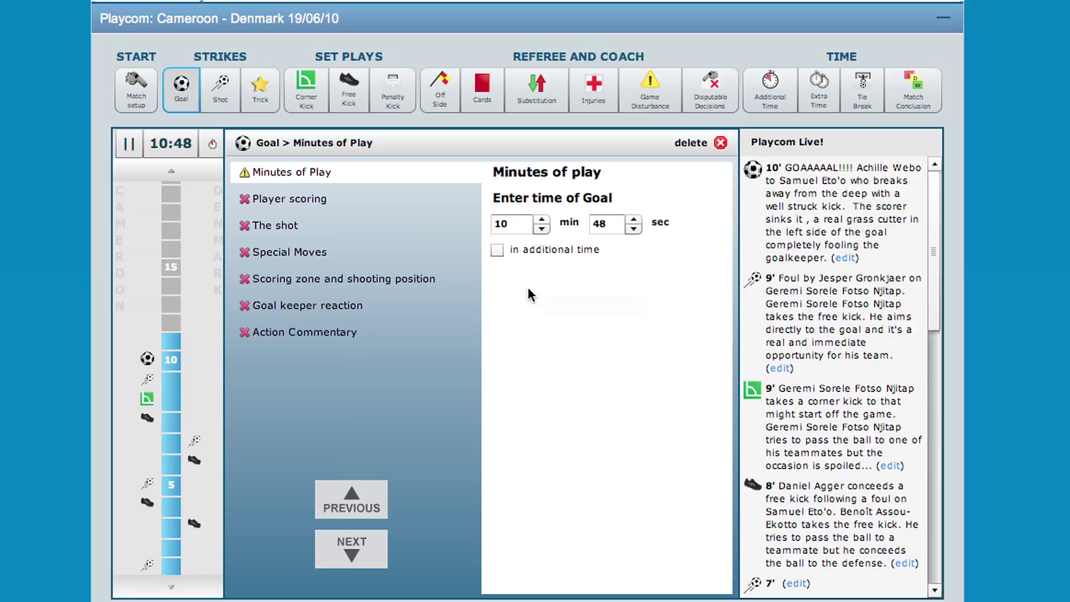
Review the 10' goal's scorer, shot and special moves, then begin a Game Disturbance entry.
left_click(846, 258)
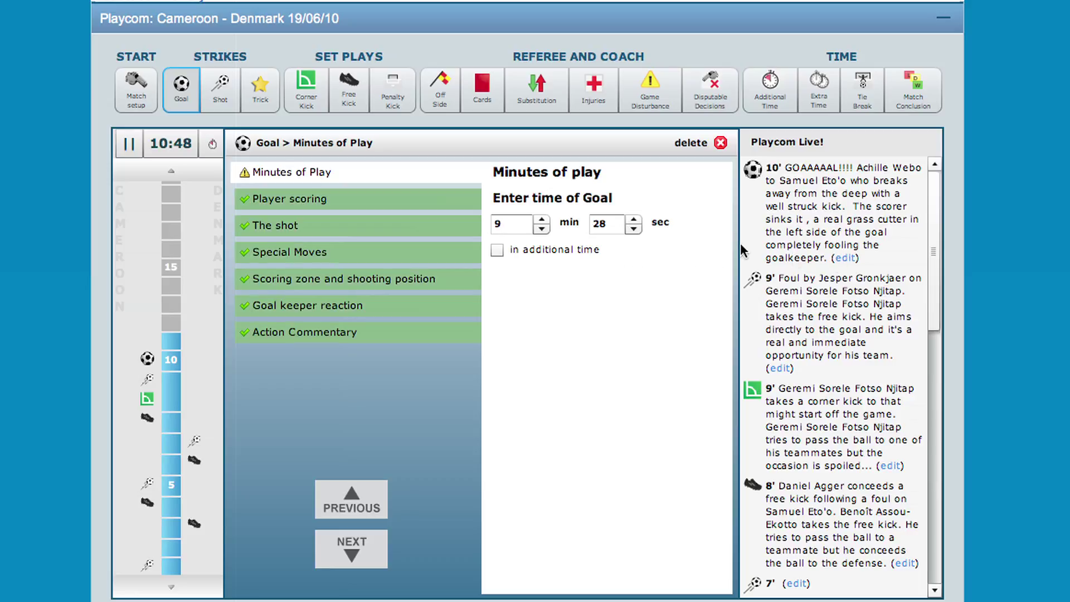
left_click(473, 205)
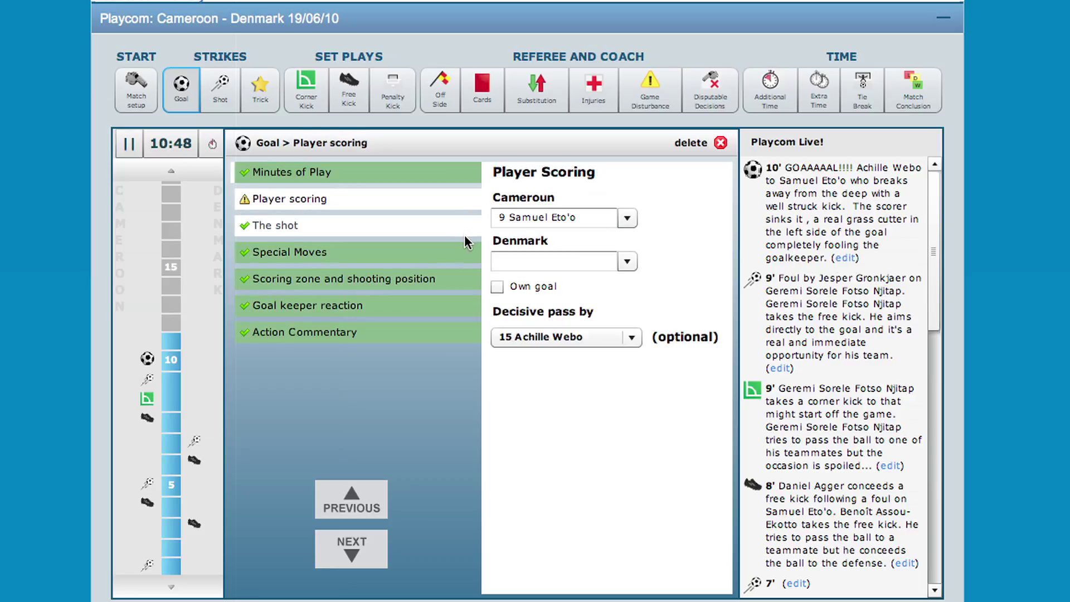
left_click(463, 235)
left_click(463, 258)
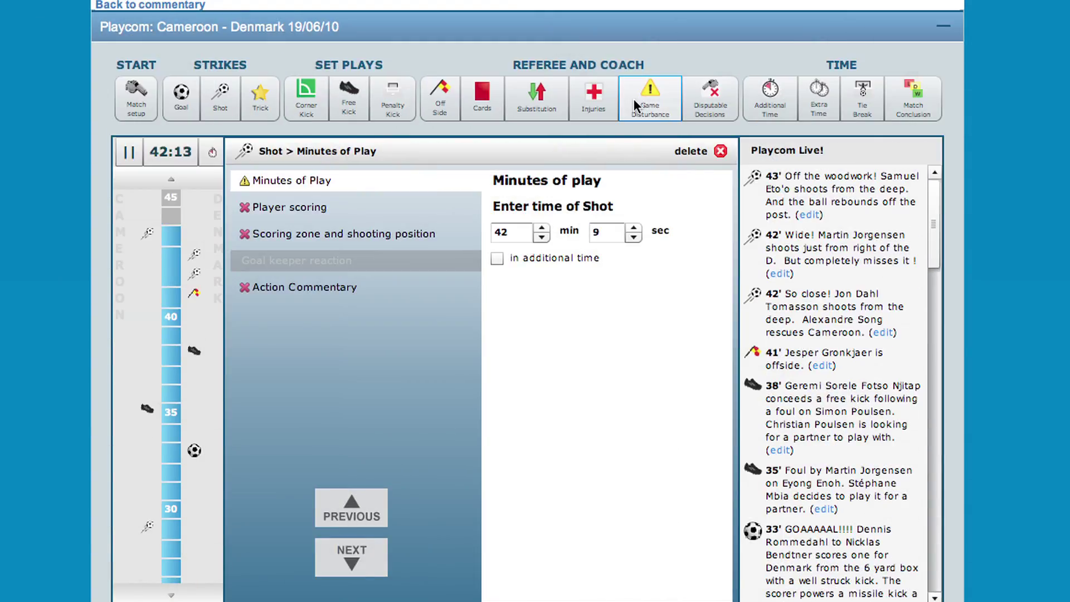
left_click(646, 92)
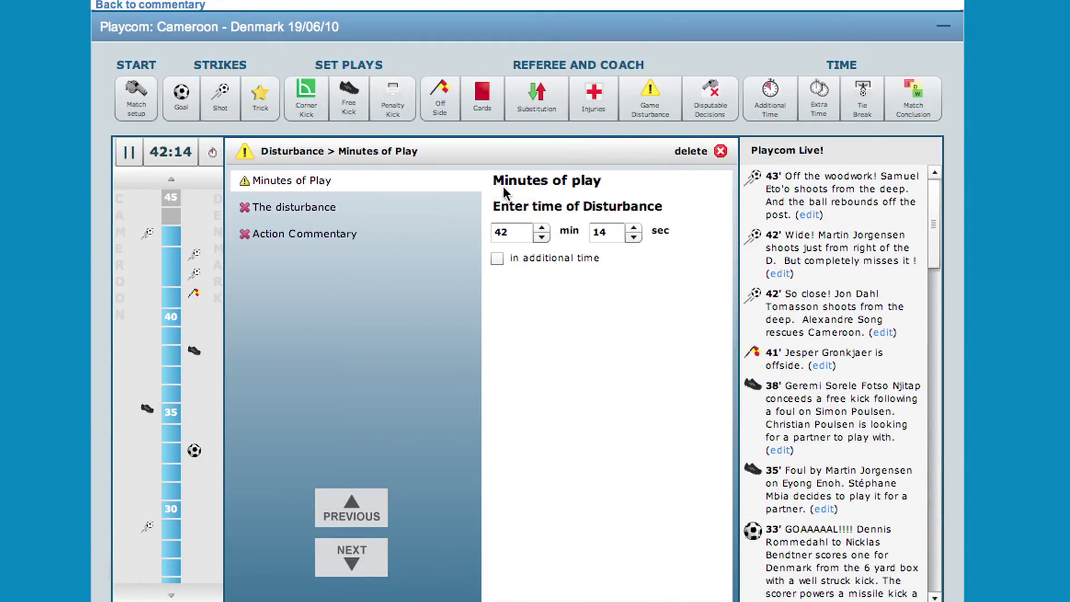
left_click(467, 205)
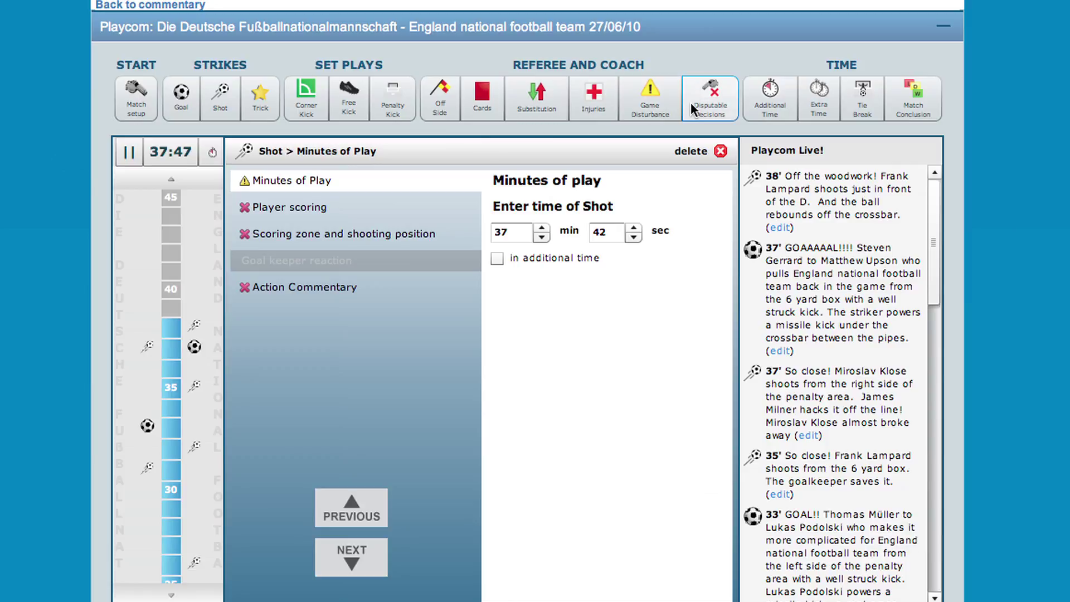
Attach the 38' crossbar shot as a disputable decision, rate it 'Bad call from the referee', and publish.
left_click(690, 101)
left_click(456, 207)
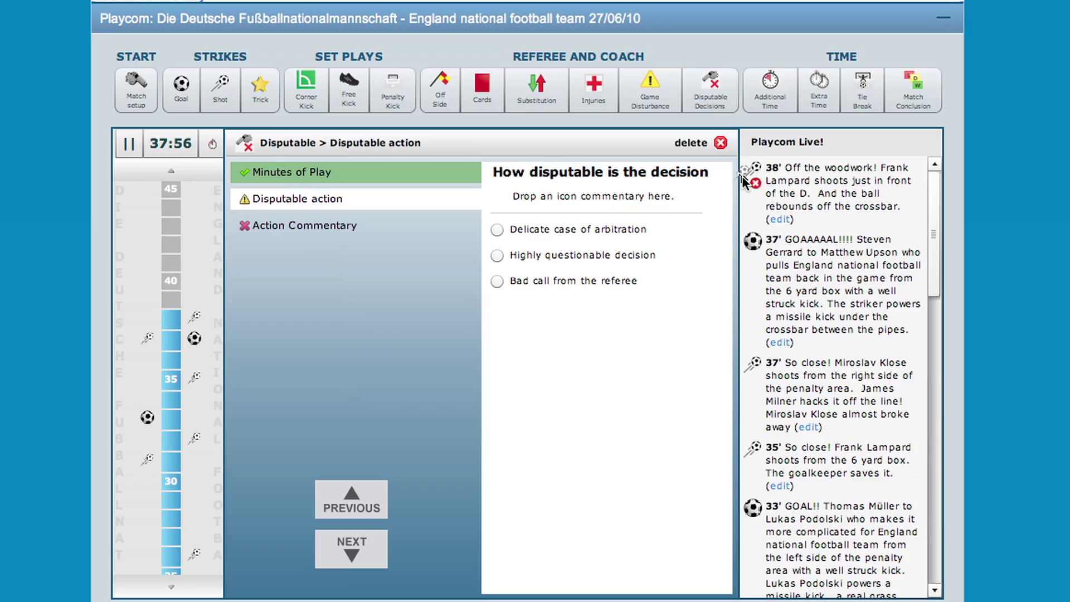
left_click_drag(627, 199, 626, 199)
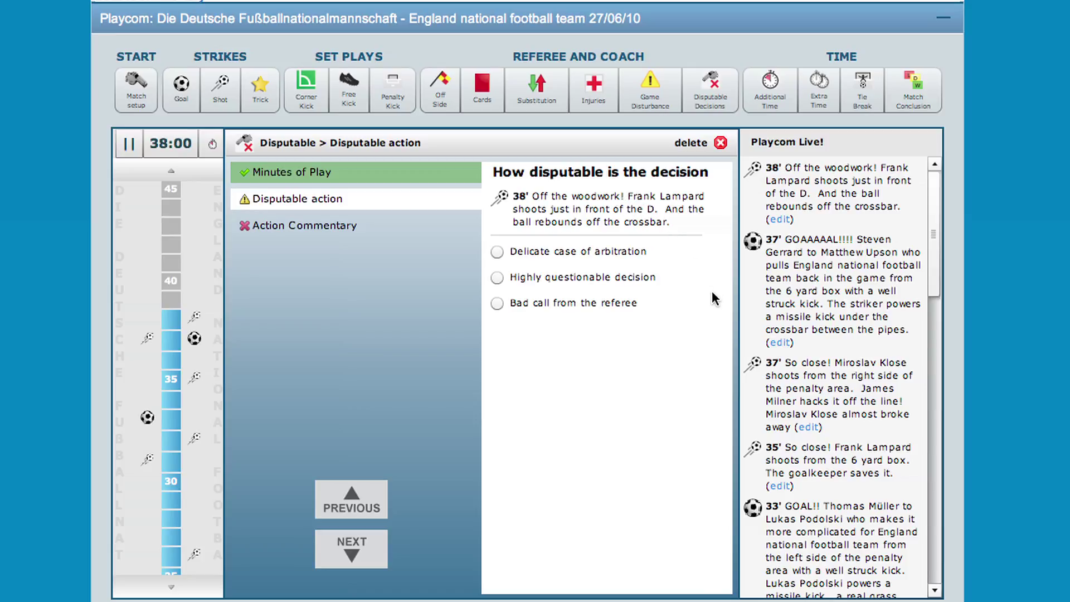
left_click(497, 304)
left_click(404, 225)
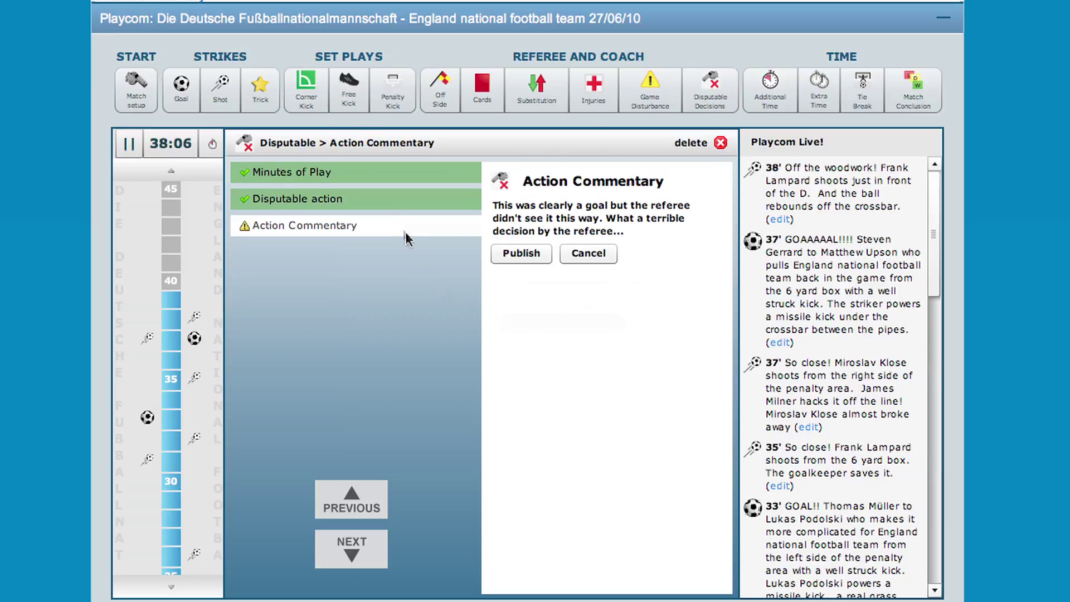
left_click(515, 259)
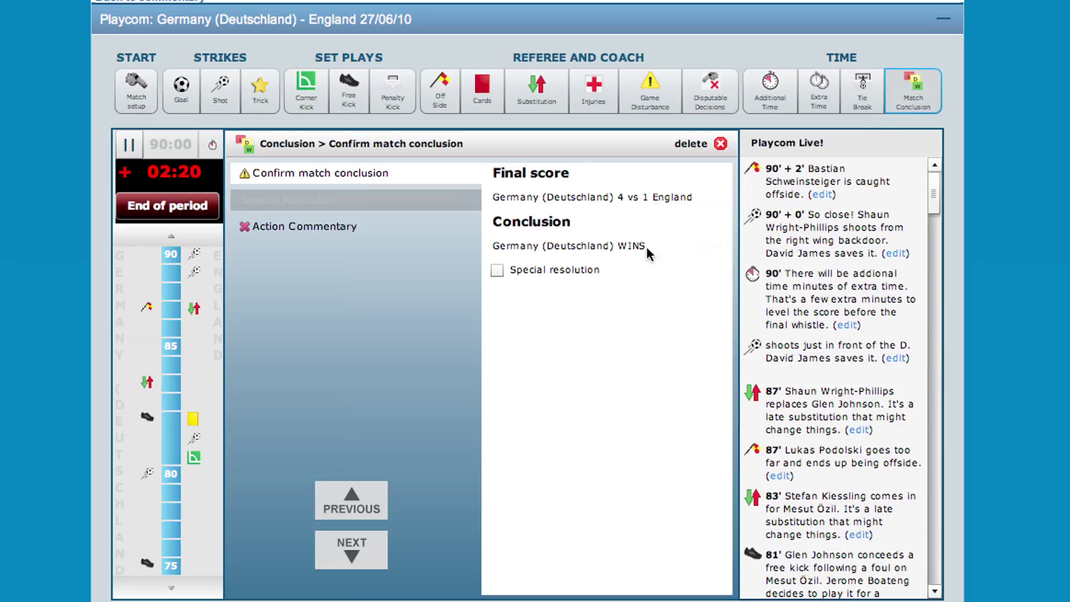
Publish the Germany 4–1 England conclusion with Special resolution left unticked.
left_click(496, 270)
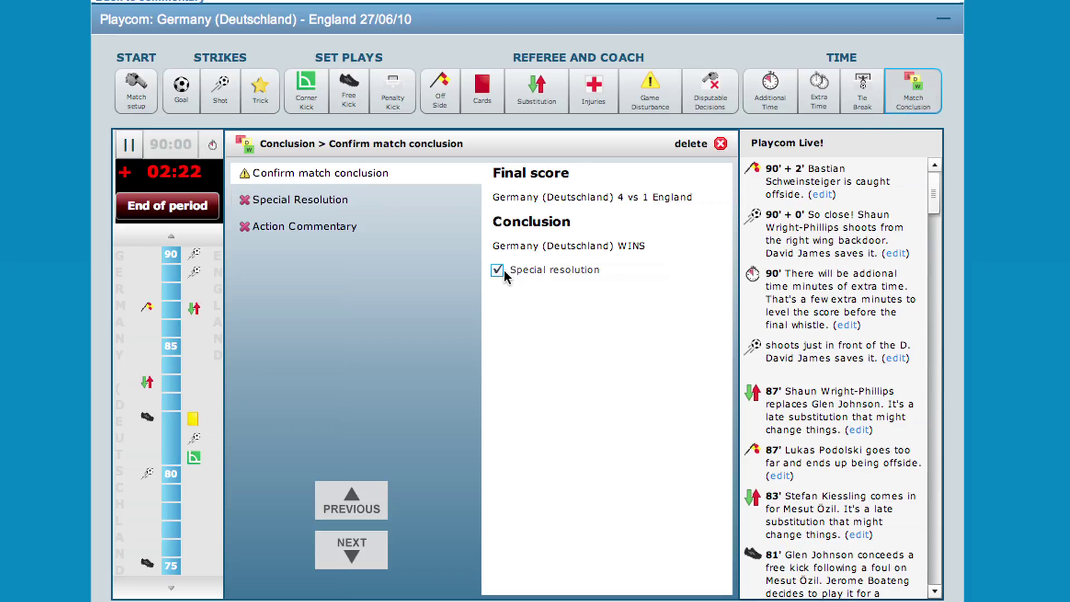
left_click(375, 209)
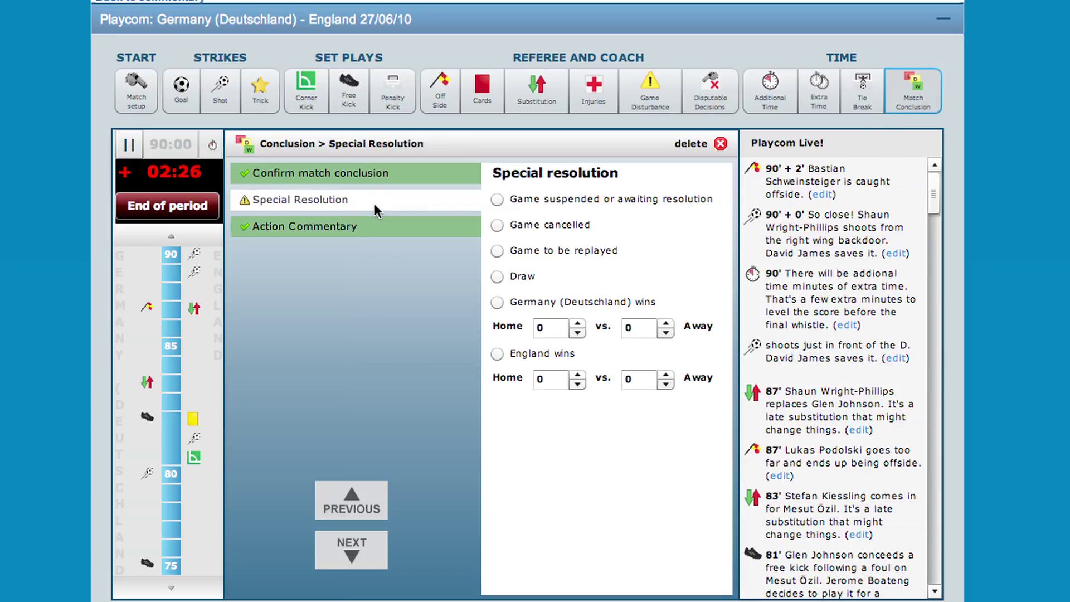
left_click(409, 178)
left_click(496, 270)
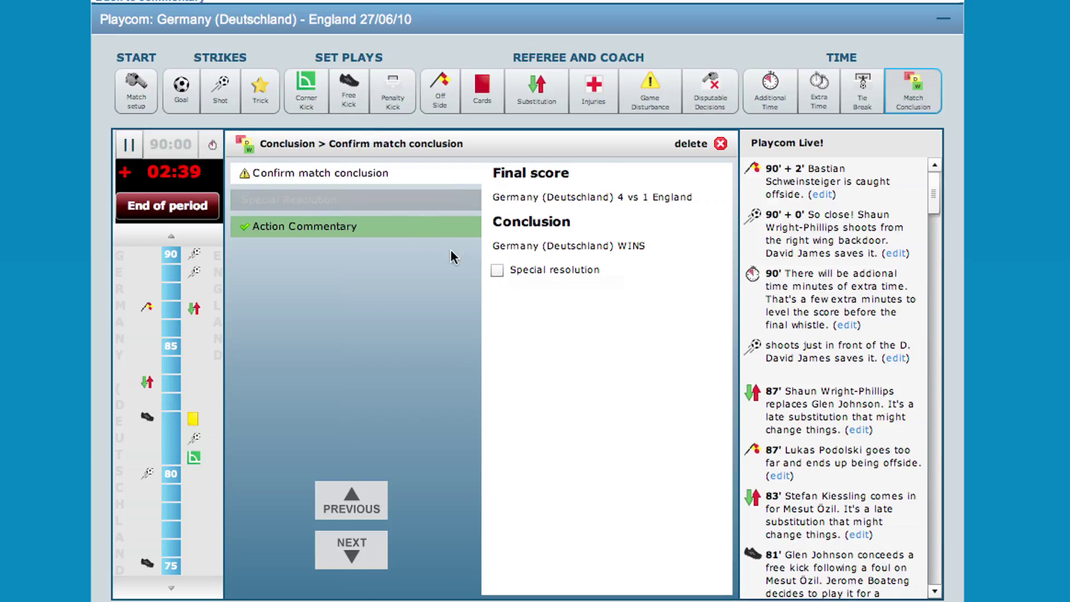
left_click(396, 230)
left_click(522, 256)
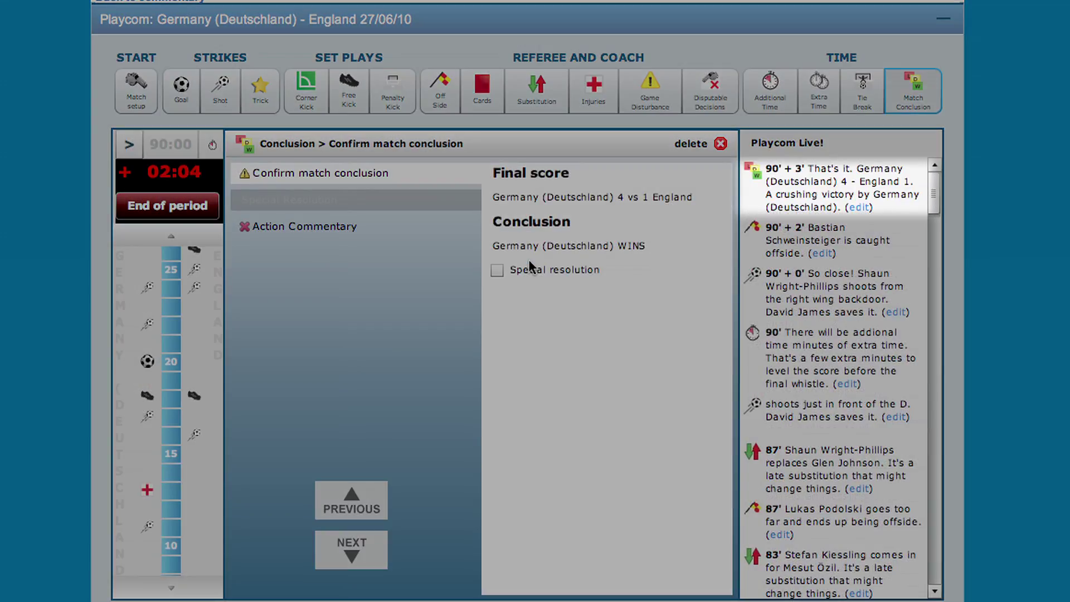